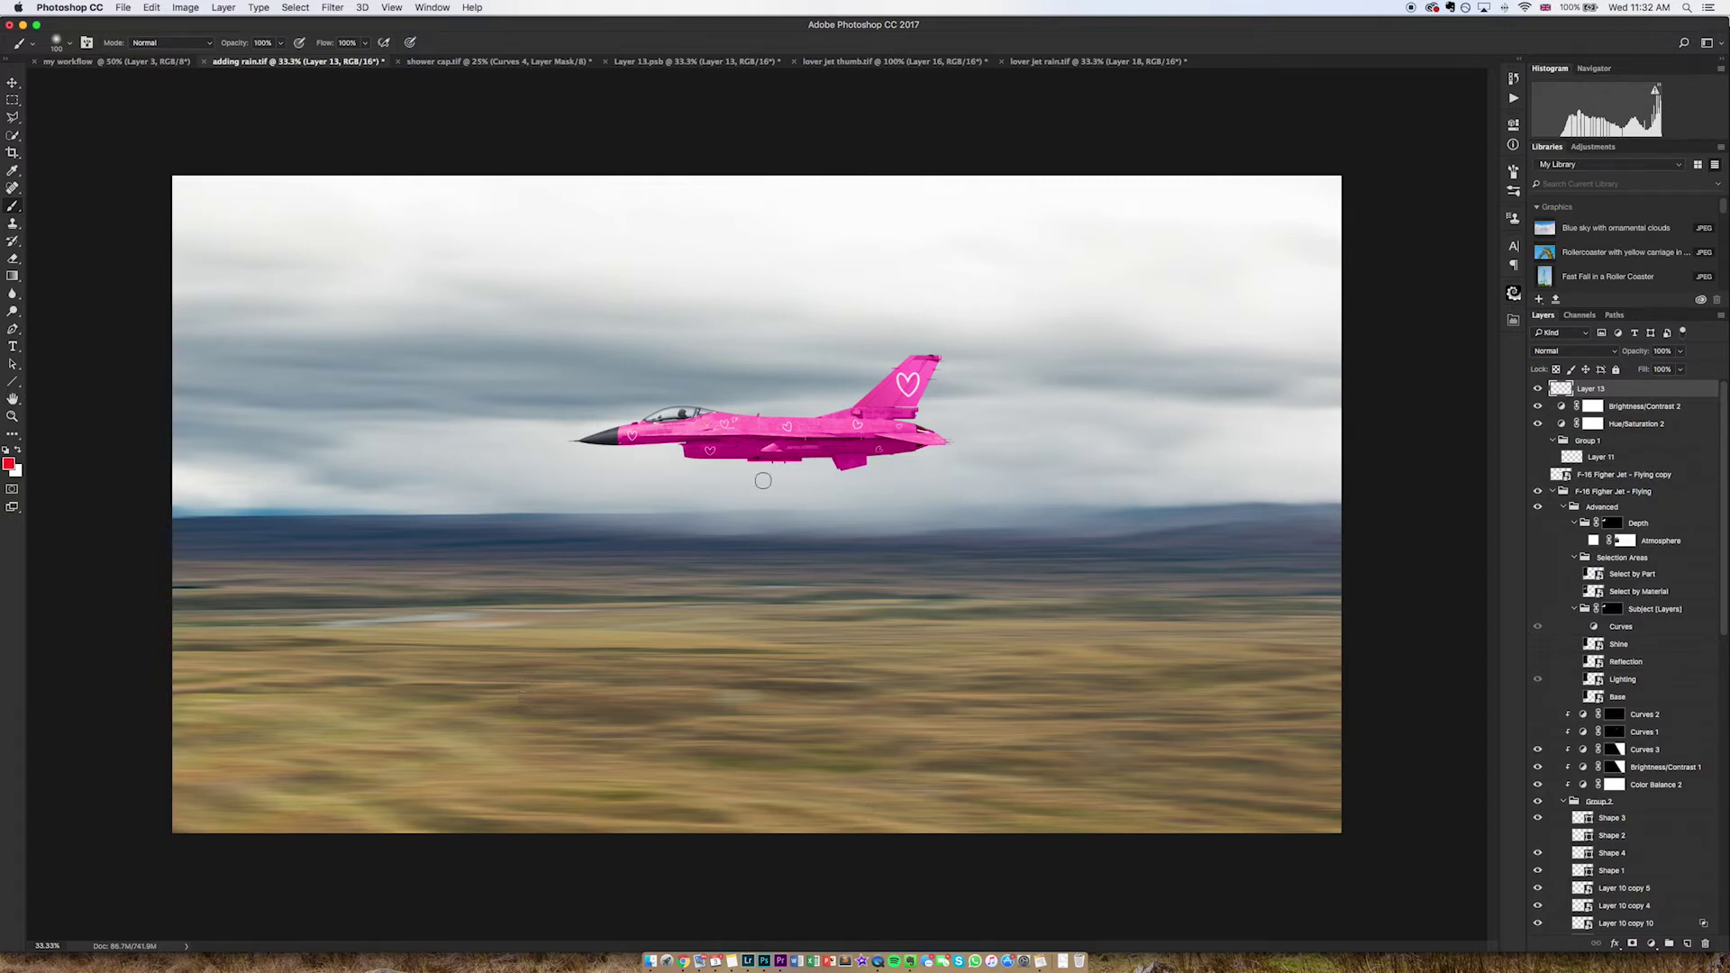
Paint a red arrow beneath the jet pointing in its flight direction, and undo it
{"action": "mouse_move", "coordinate": [810, 506]}
{"action": "left_mouse_down"}
{"action": "mouse_move", "coordinate": [564, 497]}
{"action": "mouse_move", "coordinate": [574, 539]}
{"action": "left_mouse_up"}
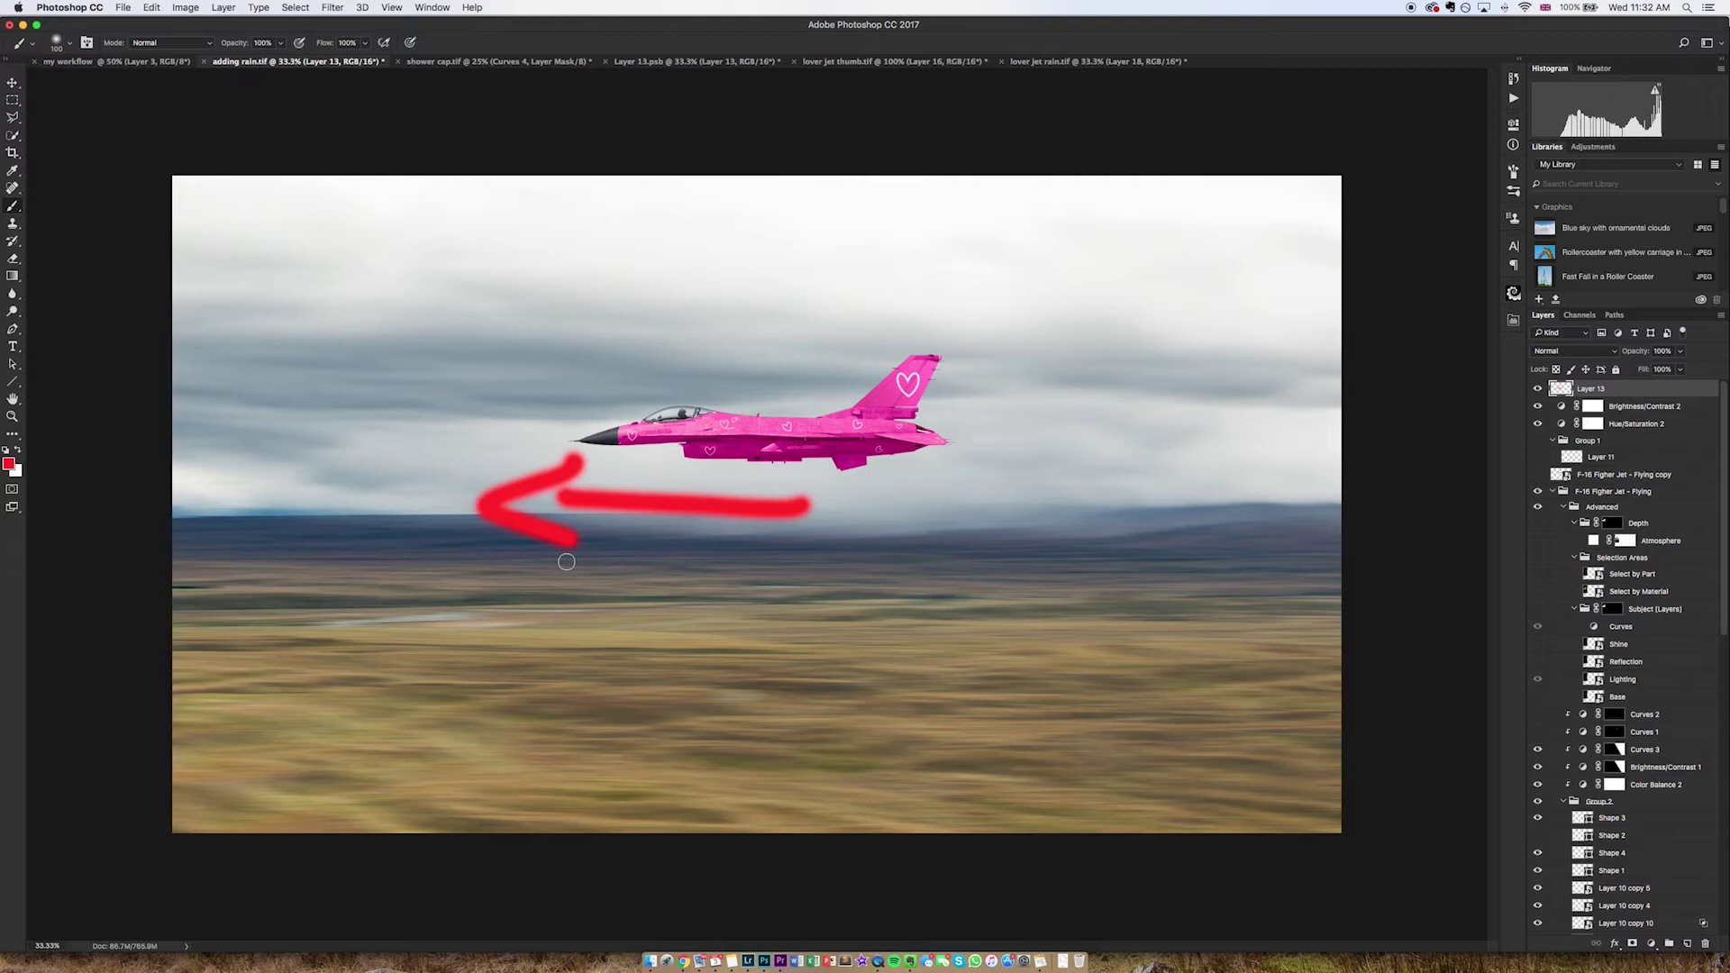
{"action": "key", "text": "super+z"}
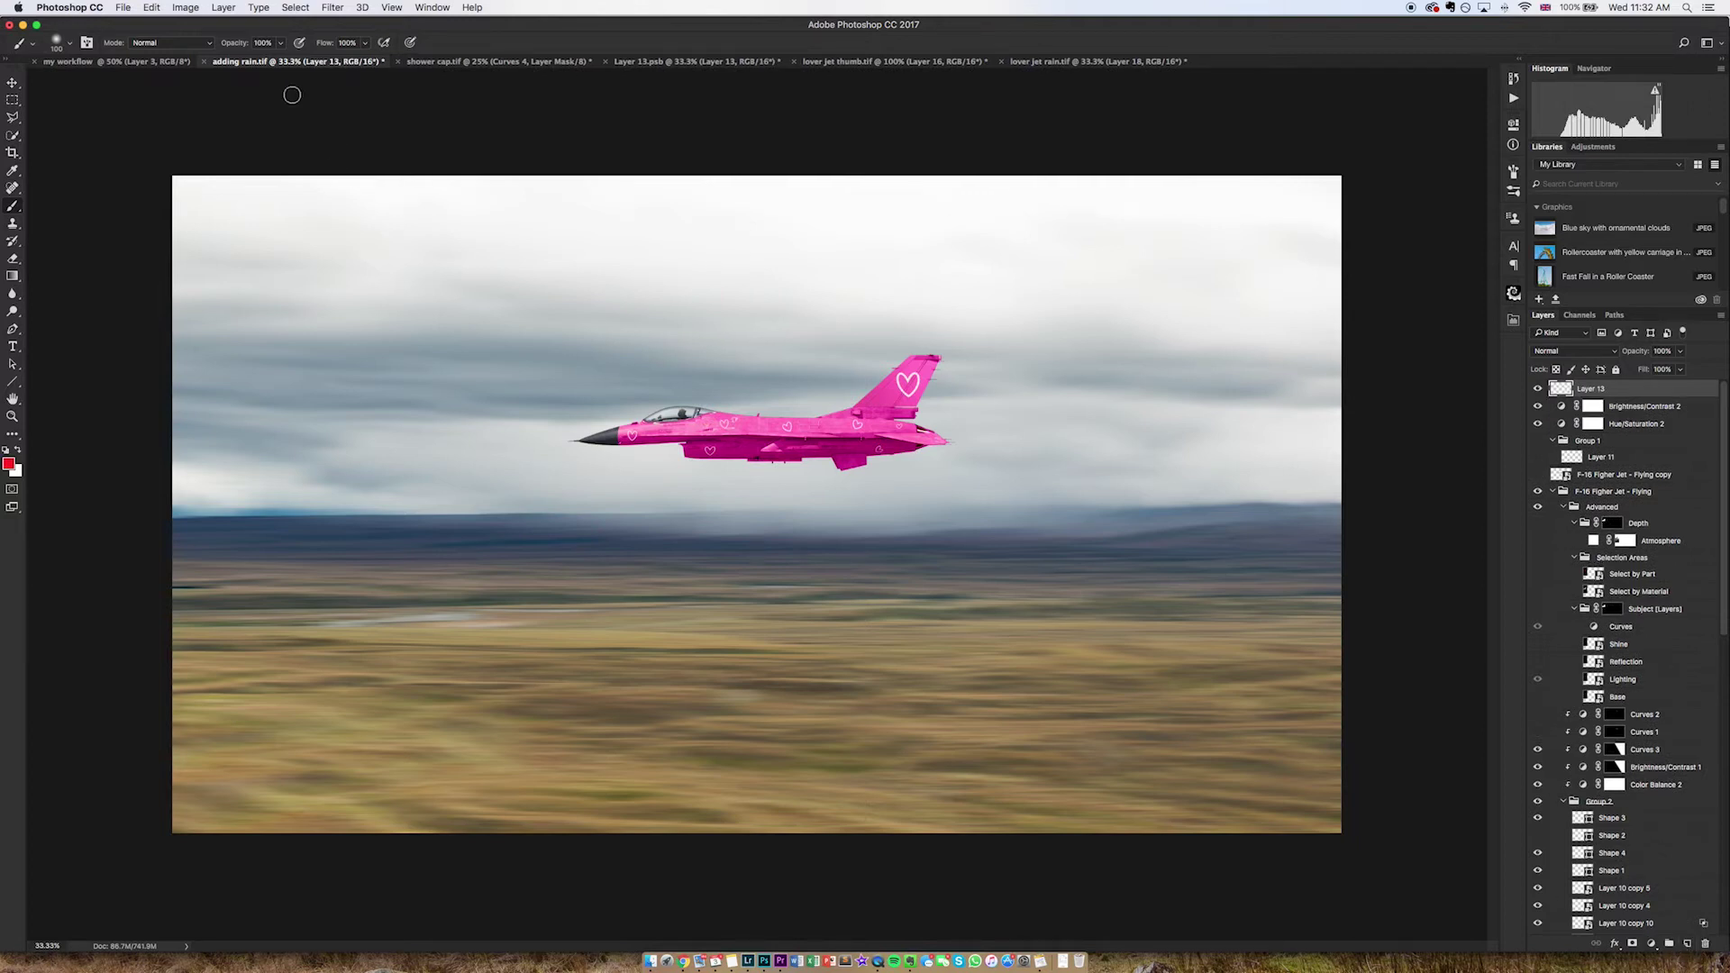
Fill Layer 13 with black in Normal mode at 100% opacity
{"action": "left_click", "coordinate": [147, 7]}
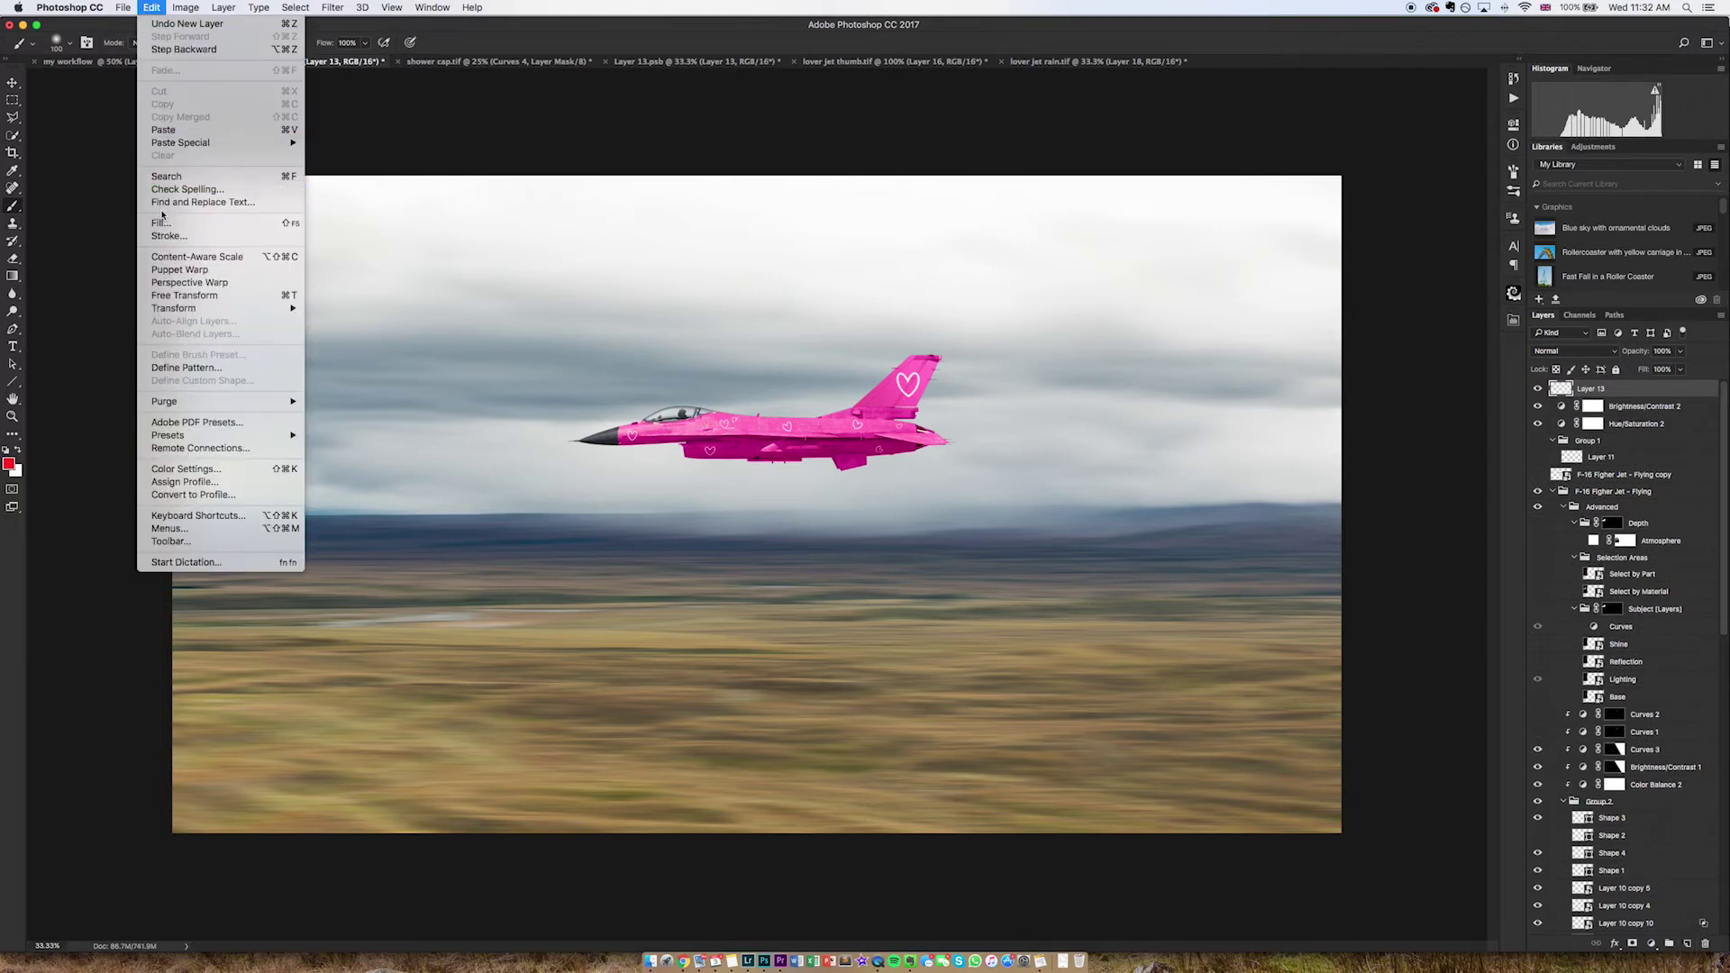
{"action": "left_click", "coordinate": [162, 223]}
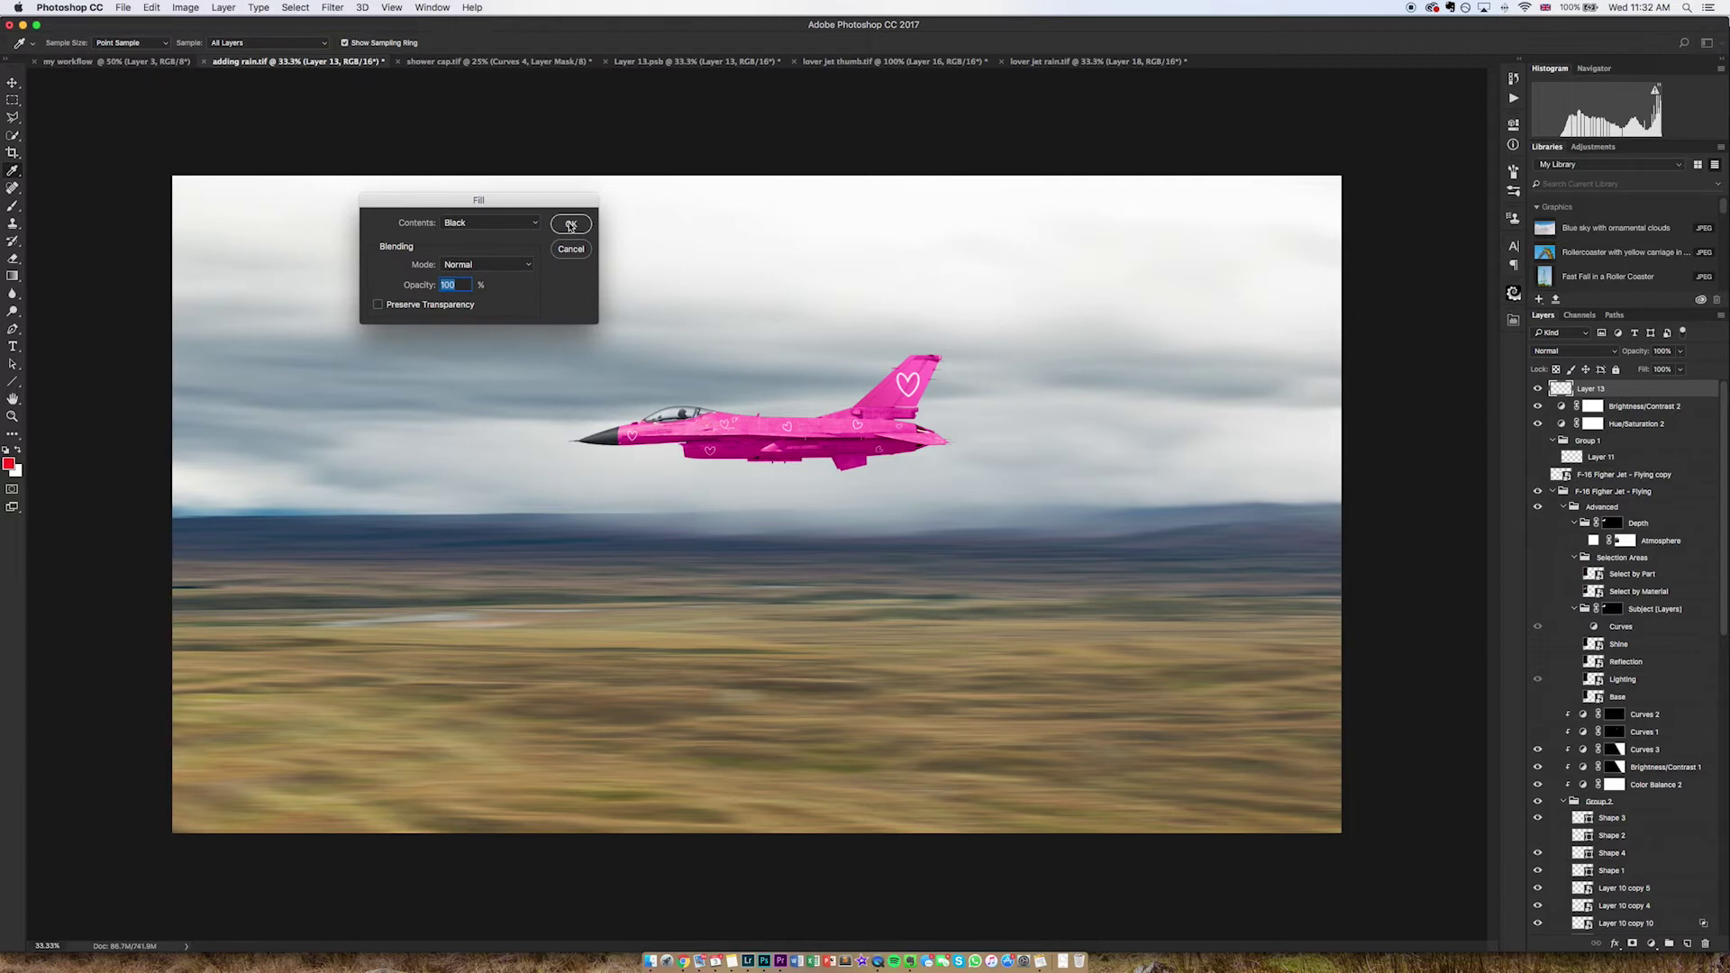
{"action": "left_click", "coordinate": [570, 224]}
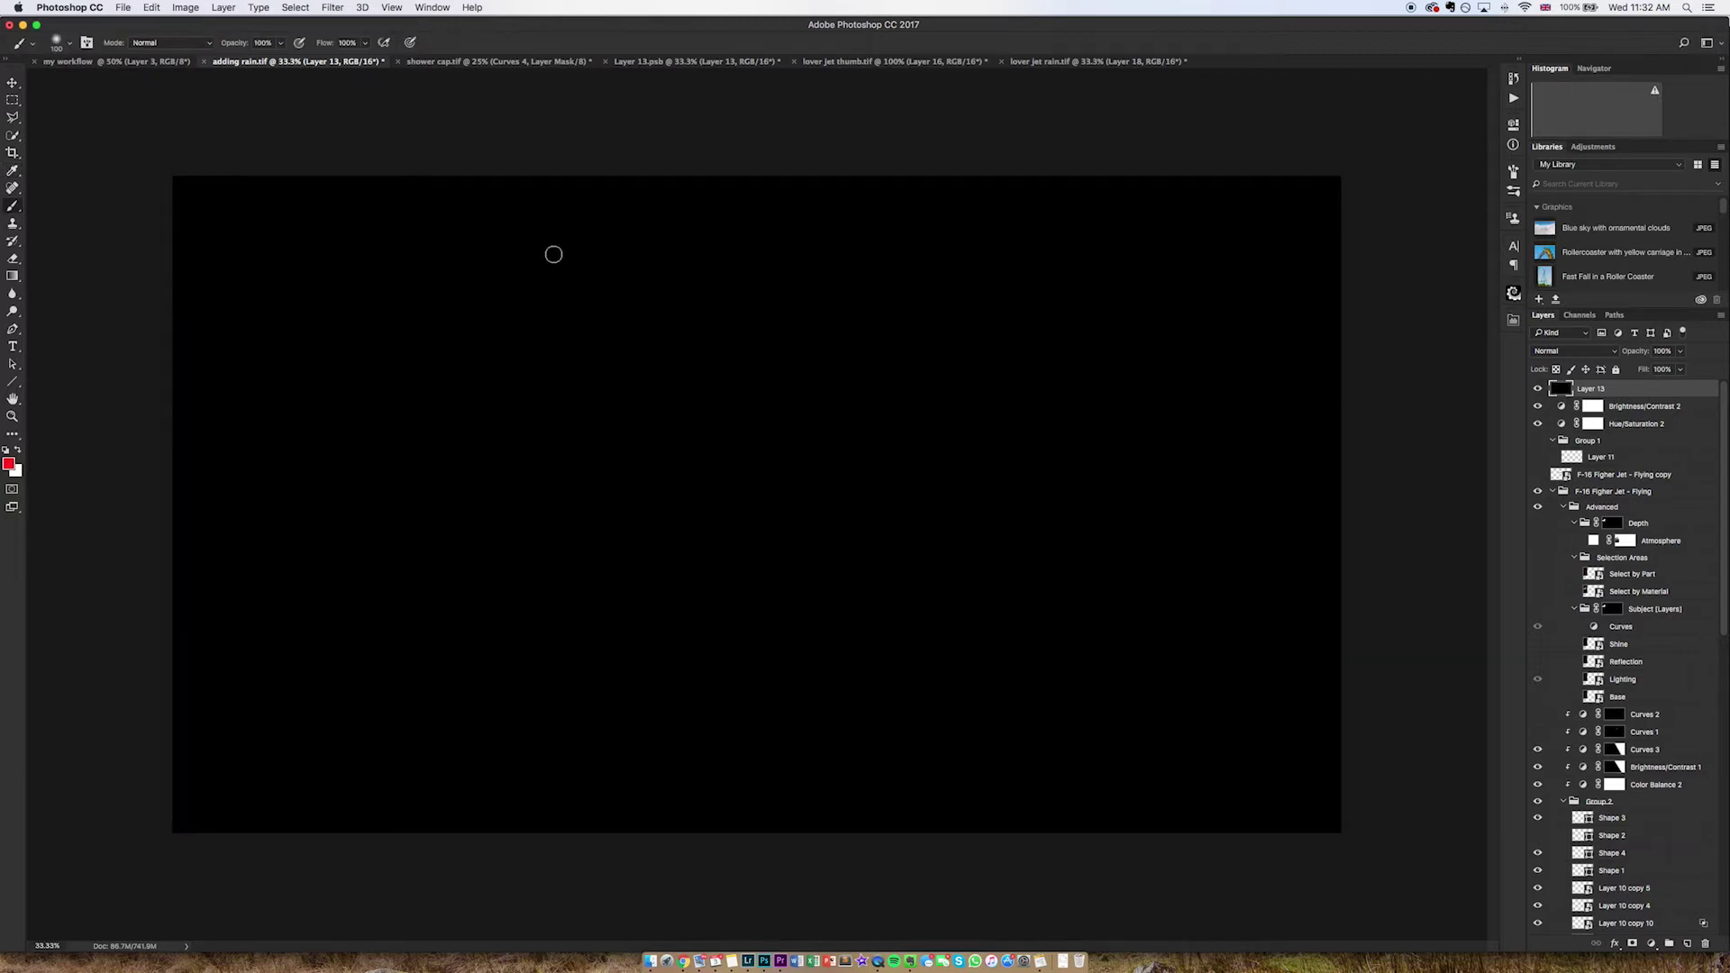
Scale the black Layer 13 to 200% width and 200% height, and convert it to a smart object
{"action": "key", "text": "super+t"}
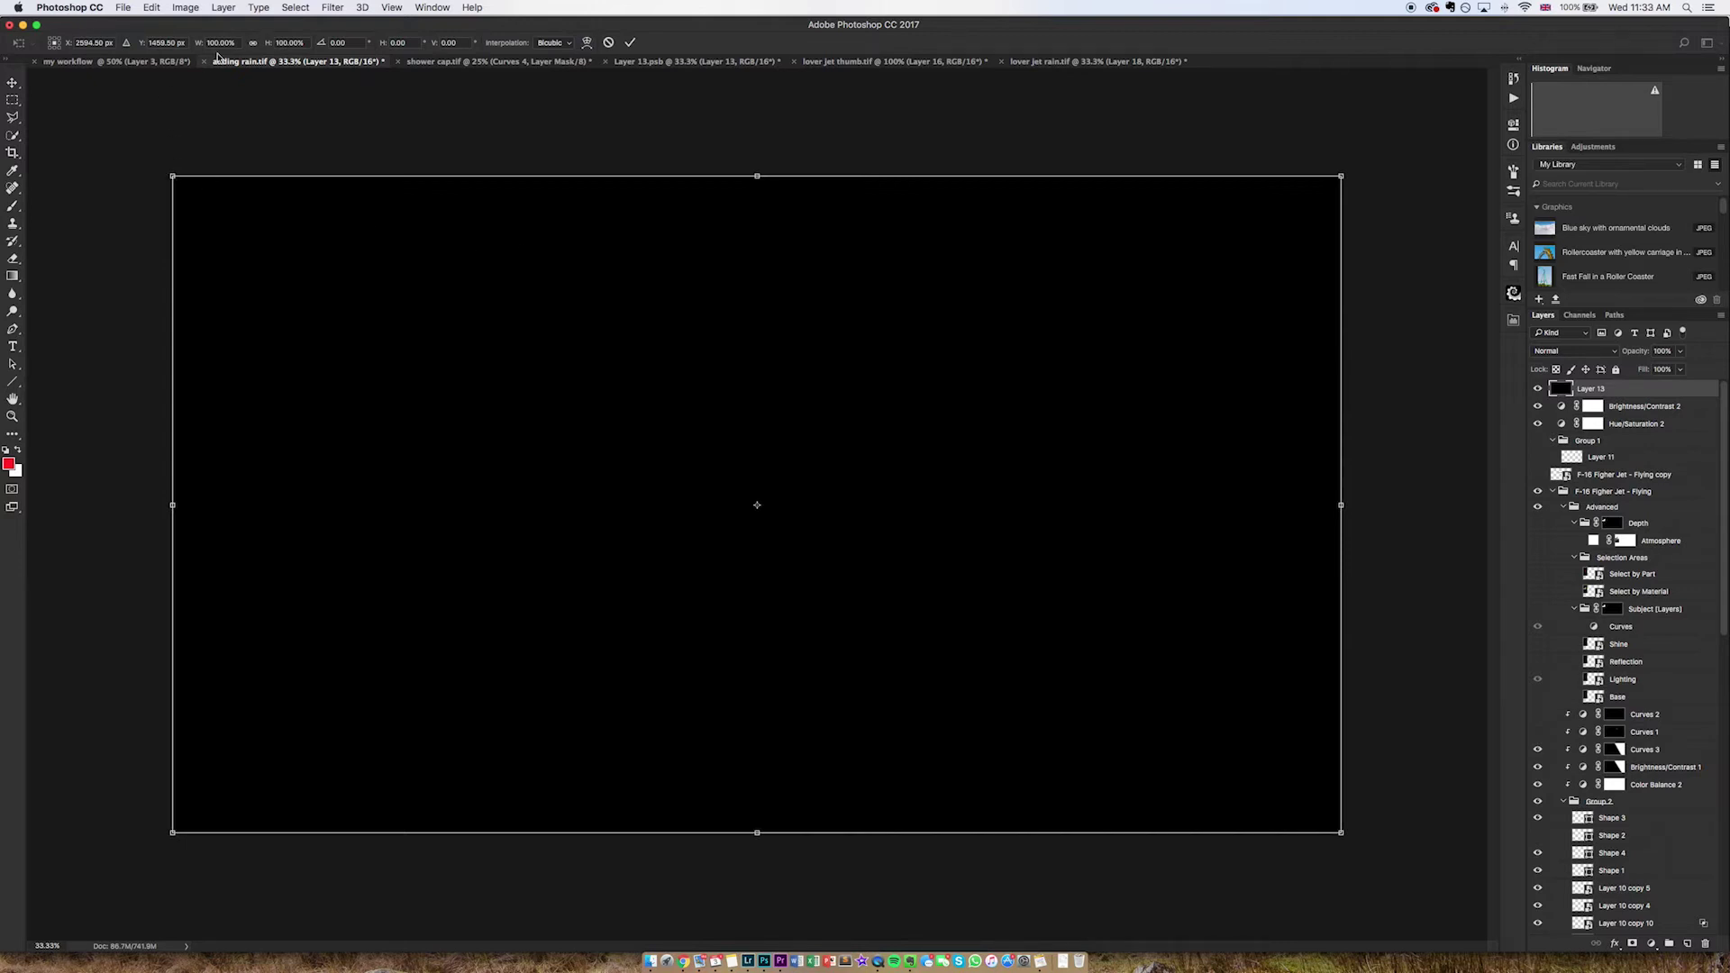
{"action": "left_click", "coordinate": [225, 45]}
{"action": "type", "text": "200"}
{"action": "key", "text": "Tab"}
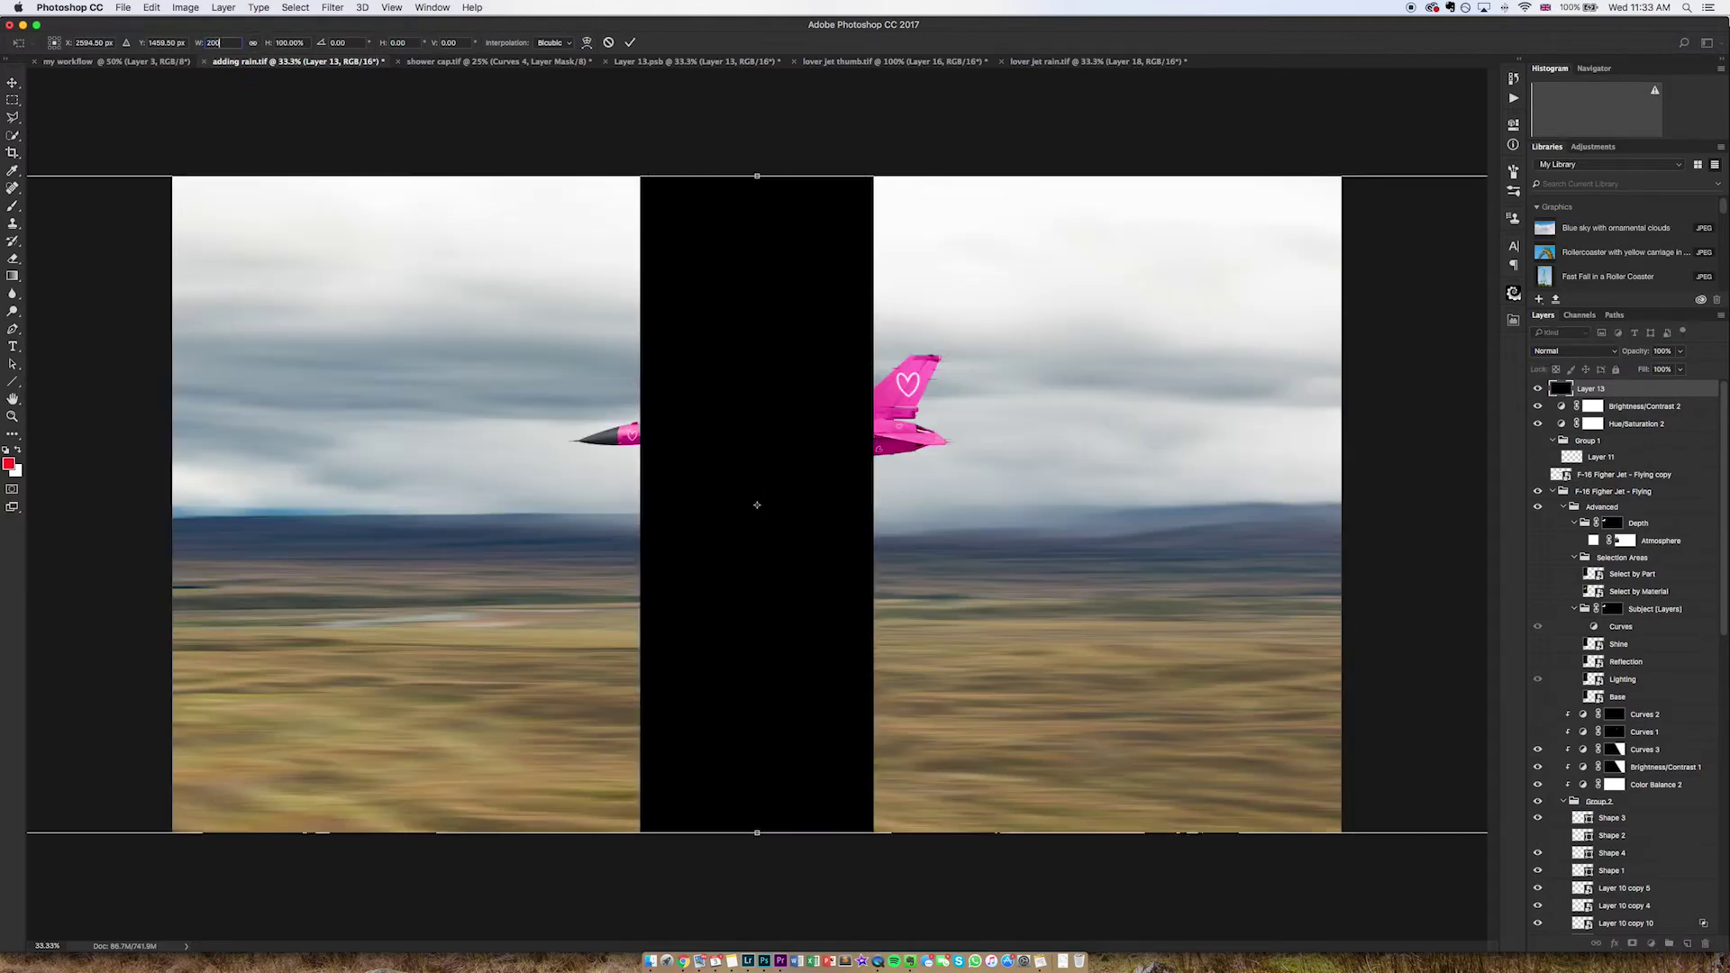
{"action": "type", "text": "200"}
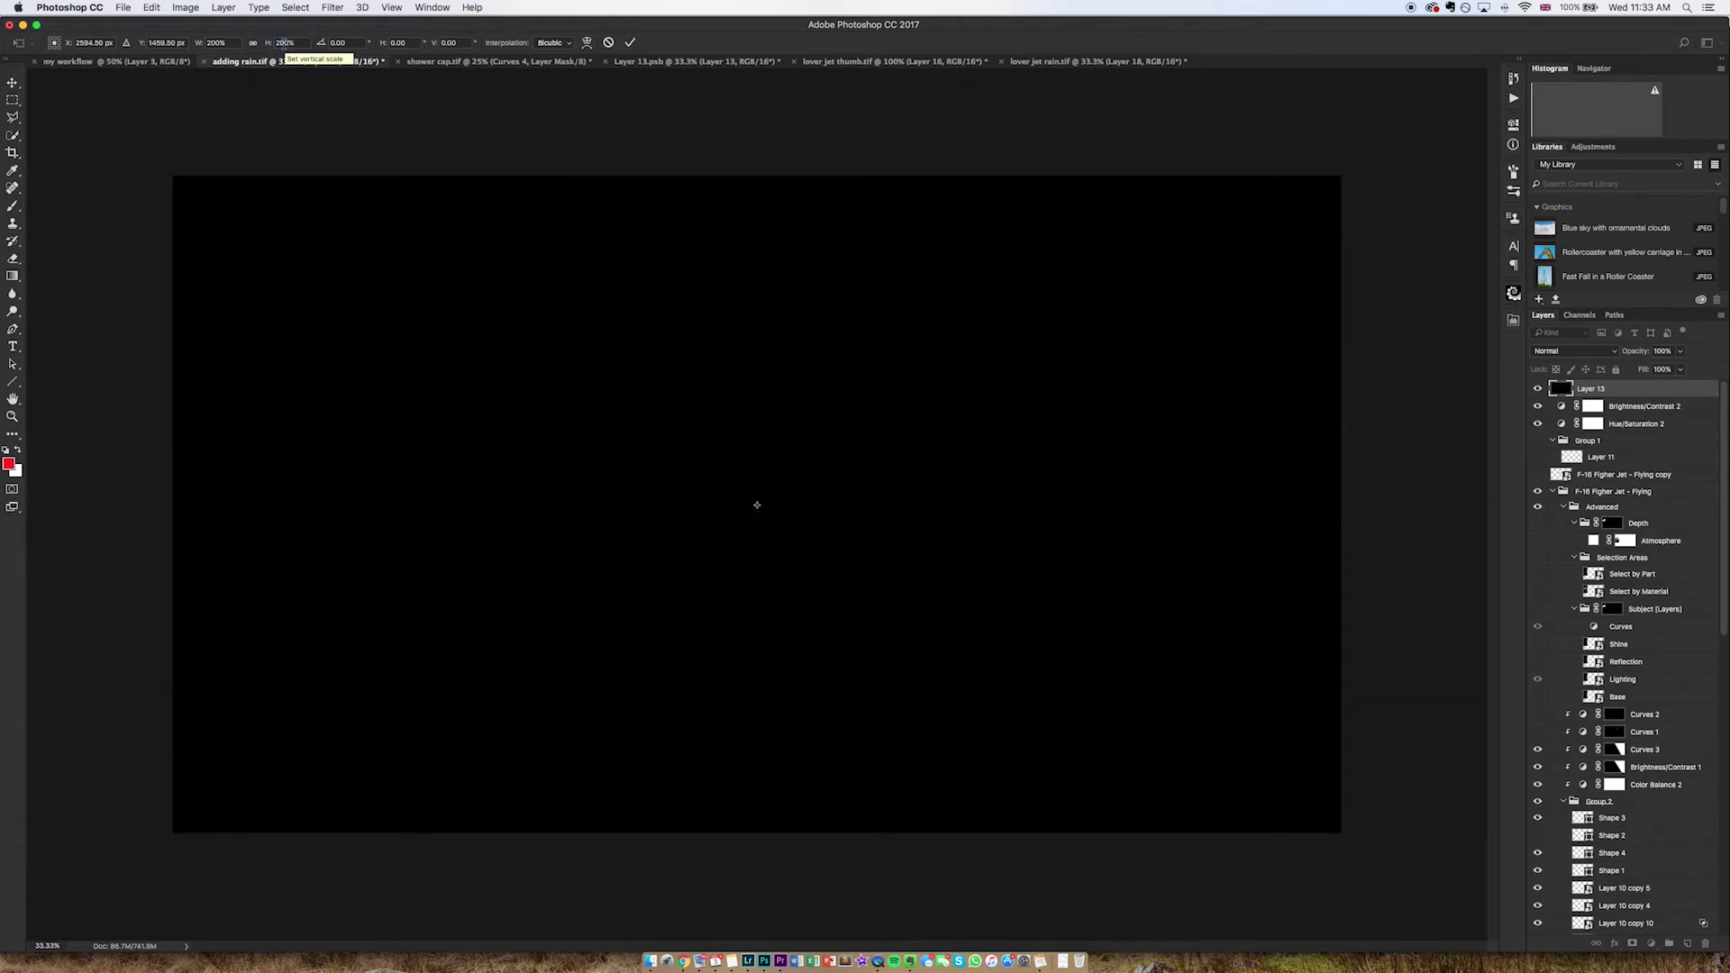
{"action": "key", "text": "Return"}
{"action": "right_click", "coordinate": [1627, 392]}
{"action": "left_click", "coordinate": [1544, 543]}
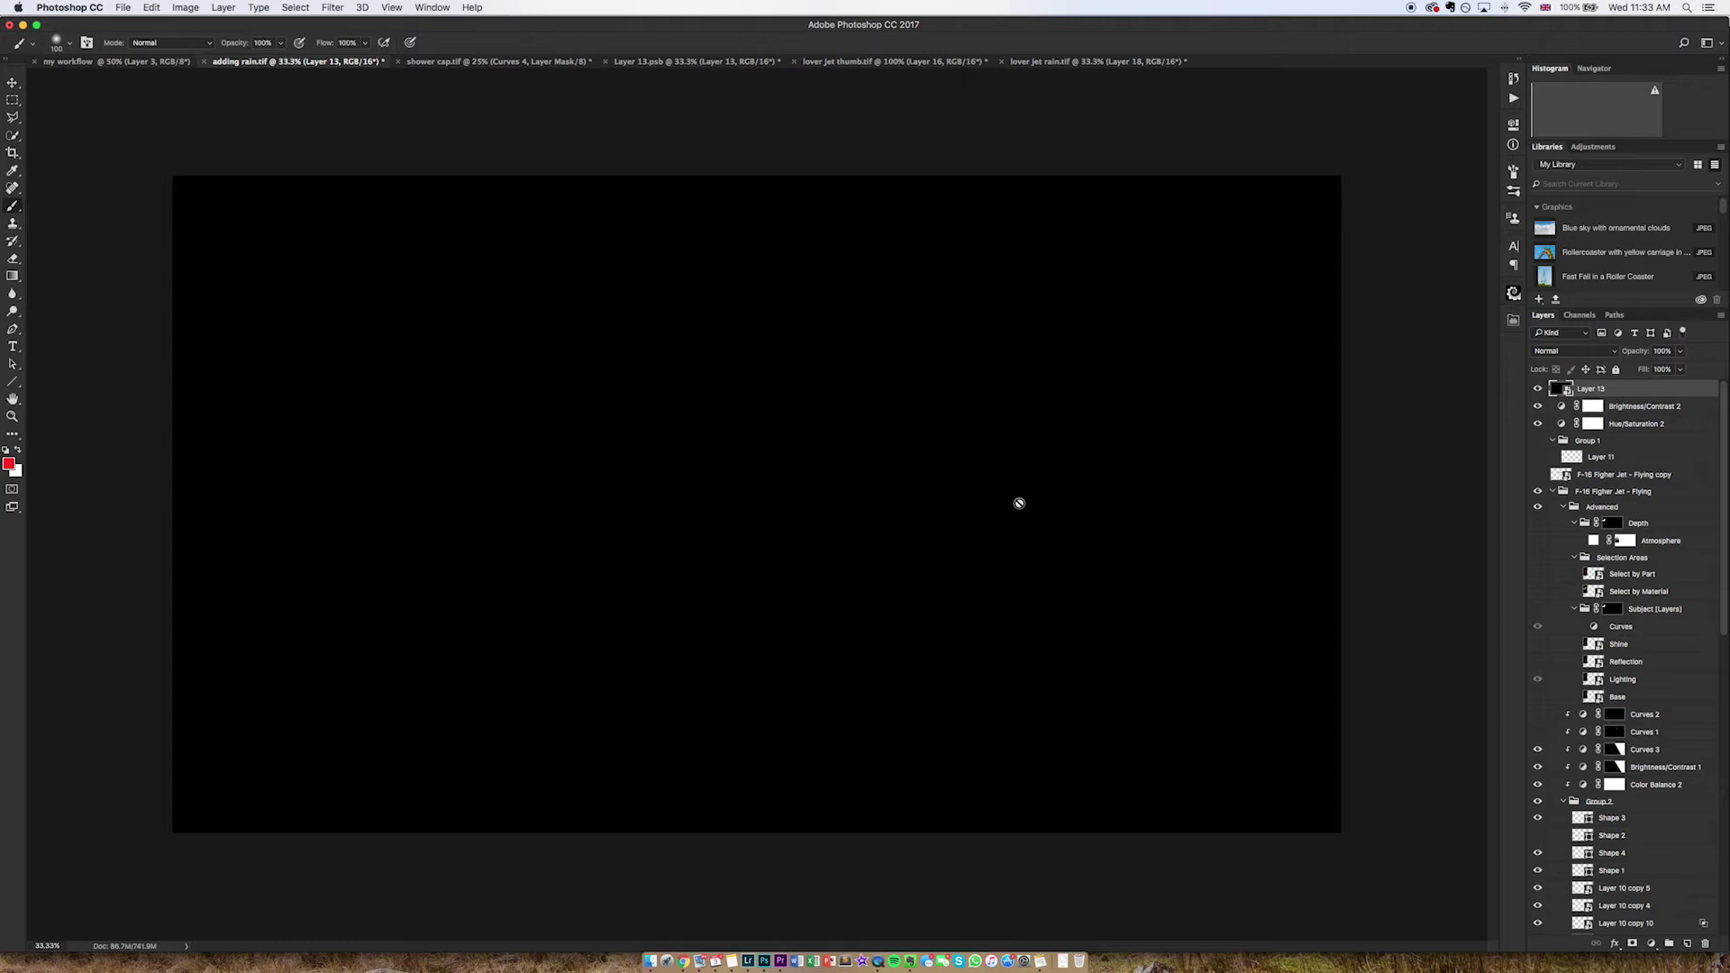
Add 30.66% Gaussian monochromatic noise to Layer 13 and set its blending mode to Screen
{"action": "left_click", "coordinate": [336, 9]}
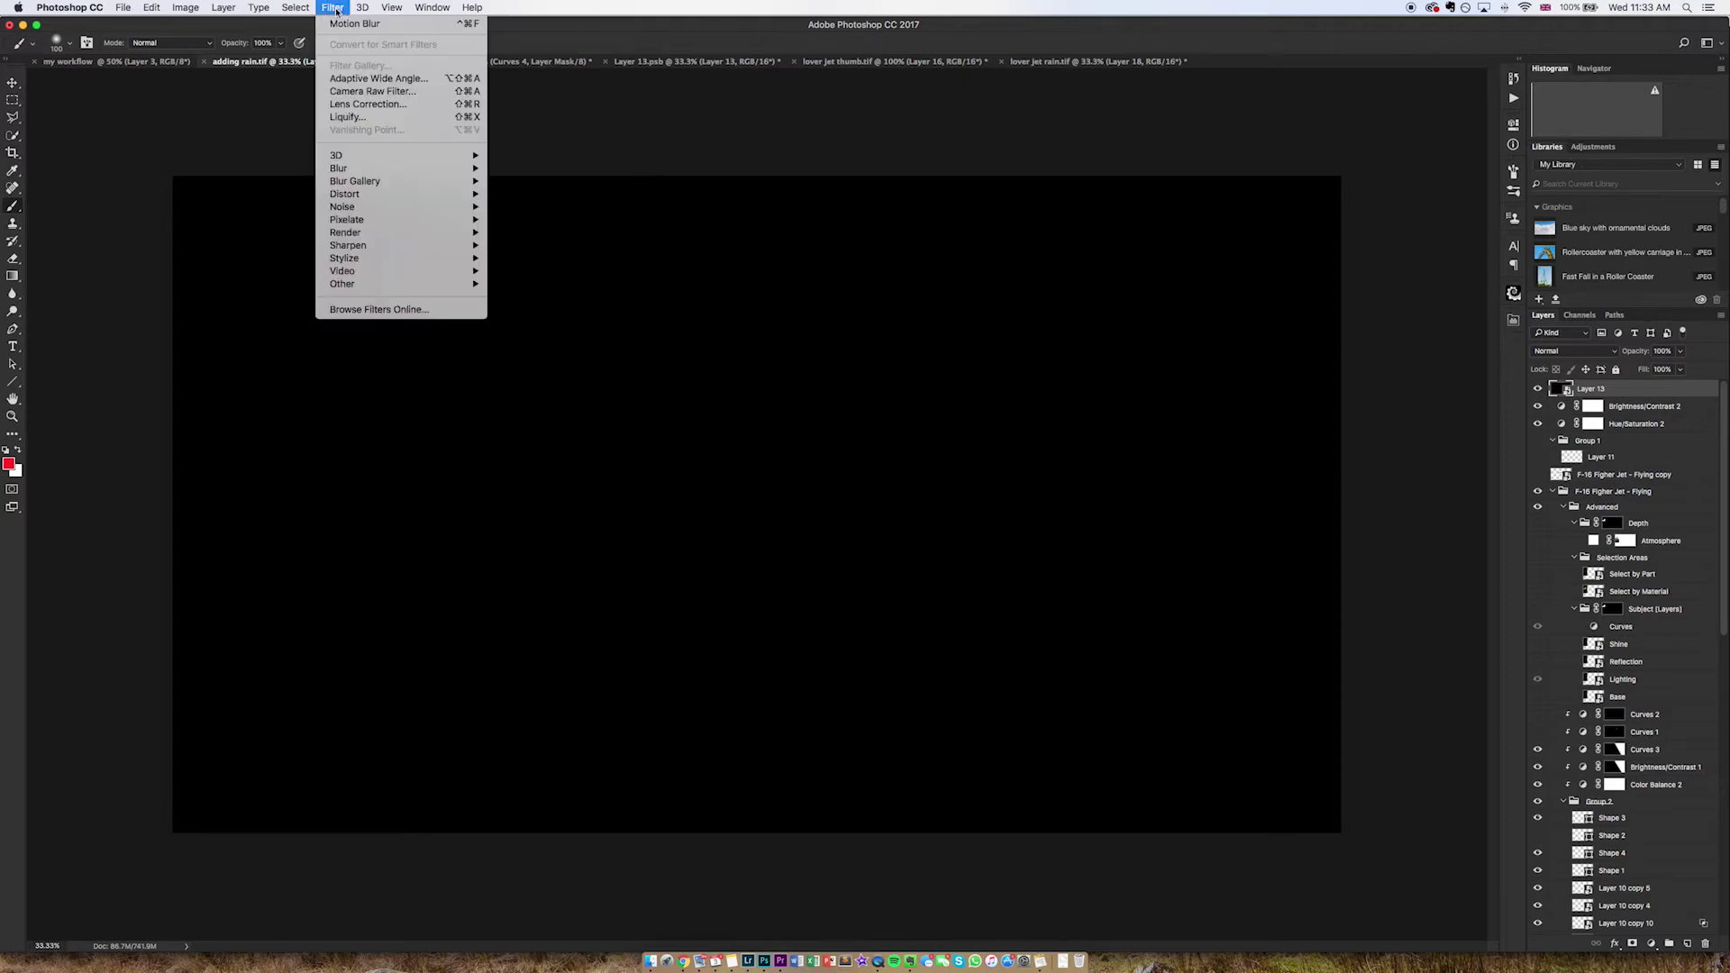
{"action": "mouse_move", "coordinate": [343, 209]}
{"action": "left_click", "coordinate": [505, 207]}
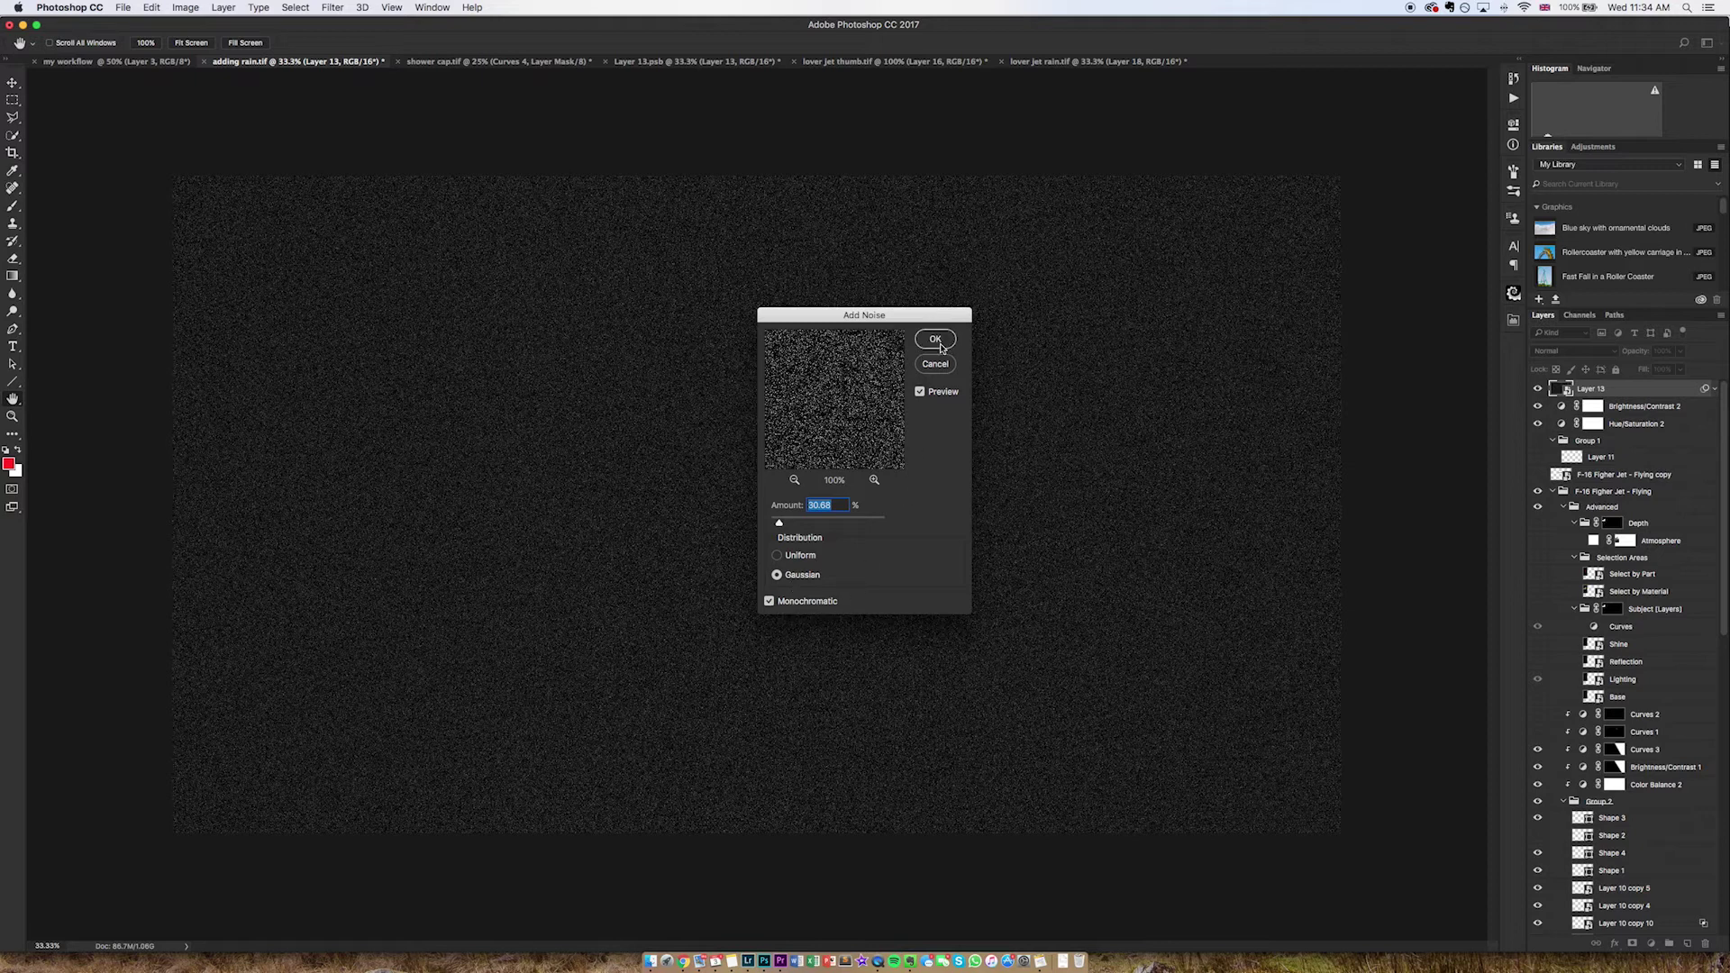
{"action": "left_click", "coordinate": [935, 340]}
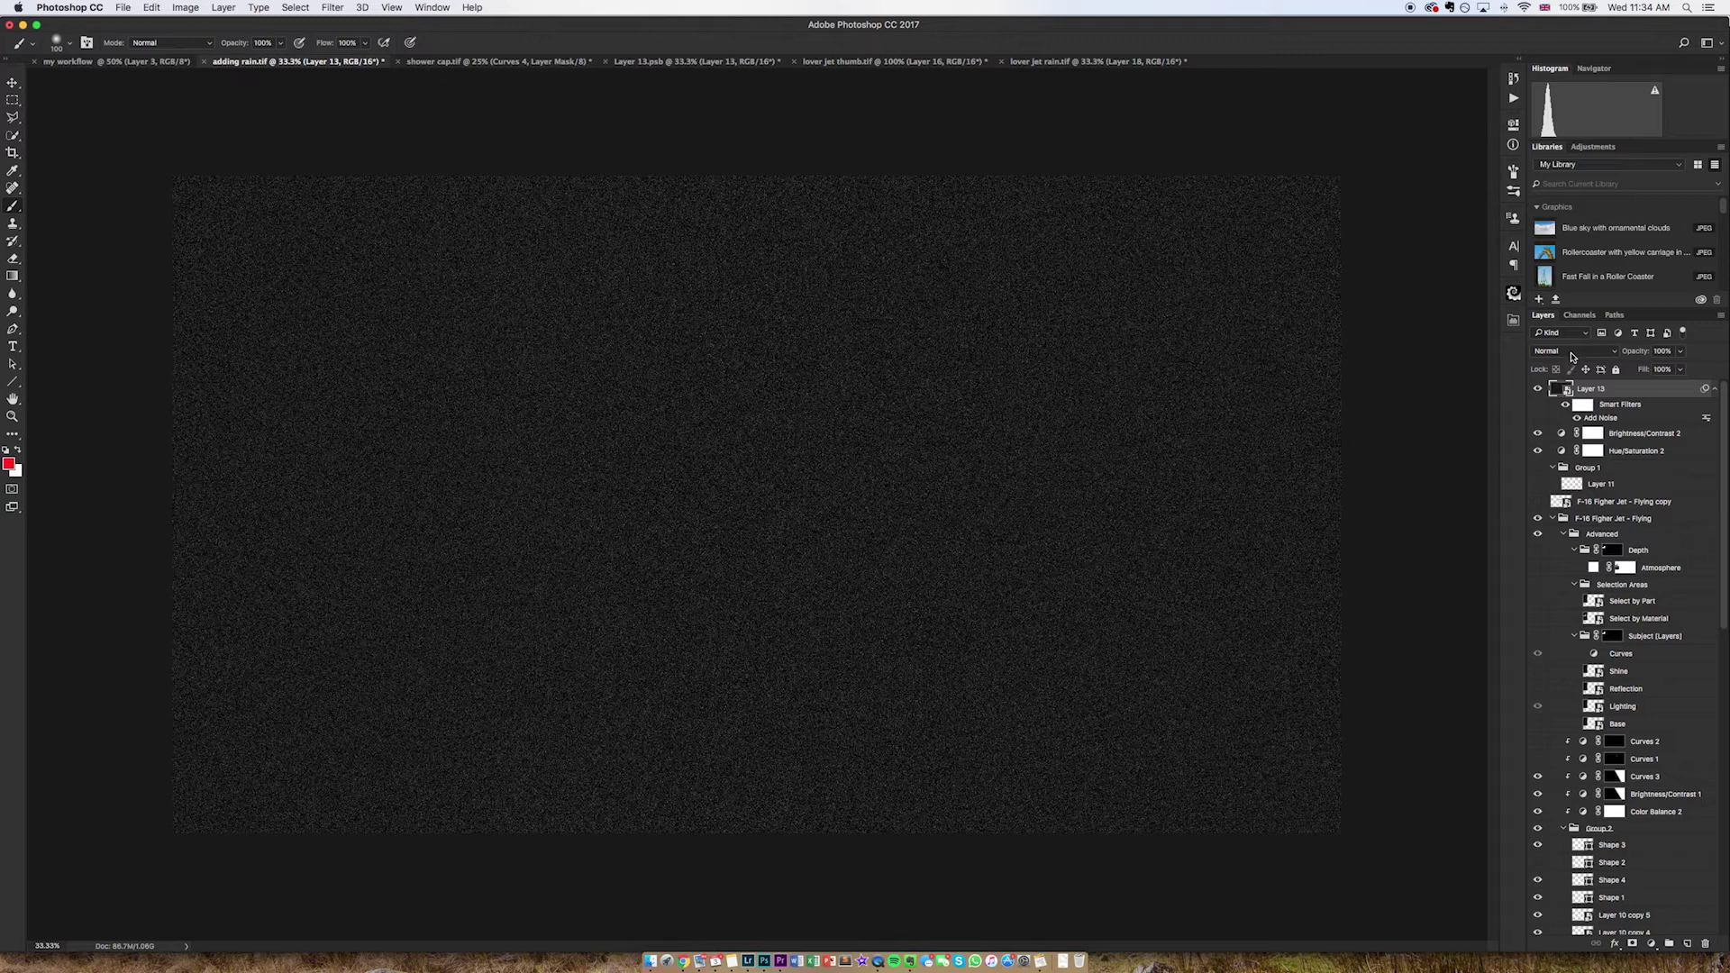
{"action": "left_click", "coordinate": [1570, 357]}
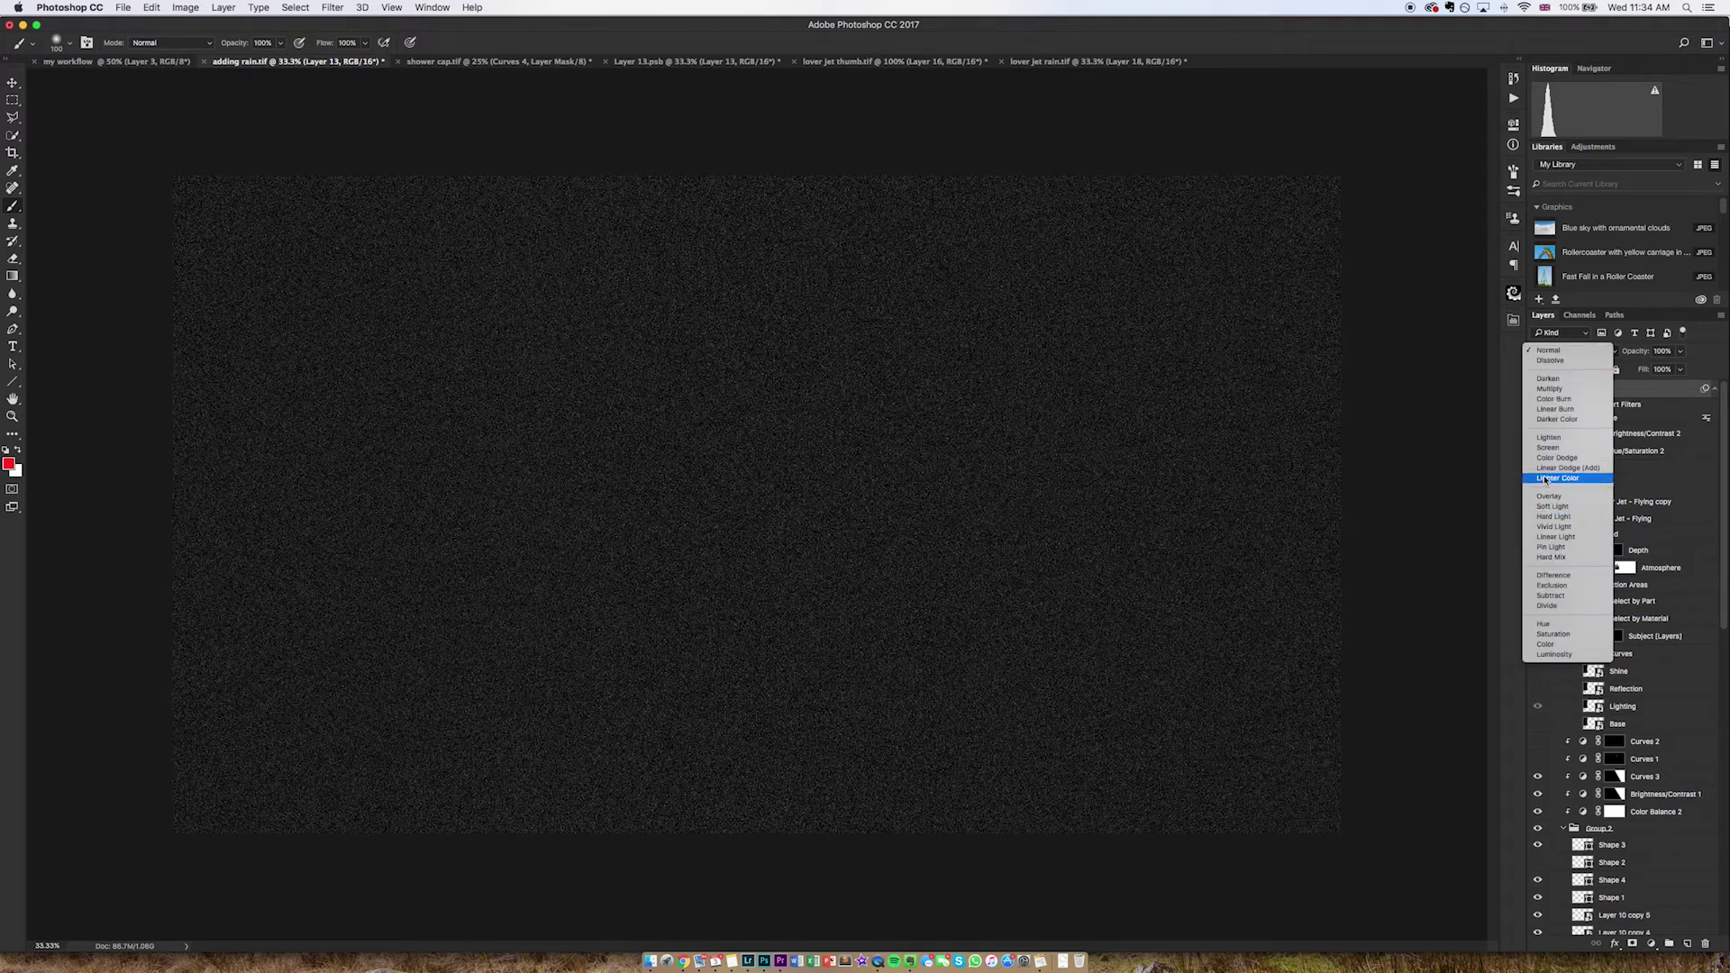
{"action": "left_click", "coordinate": [1547, 448]}
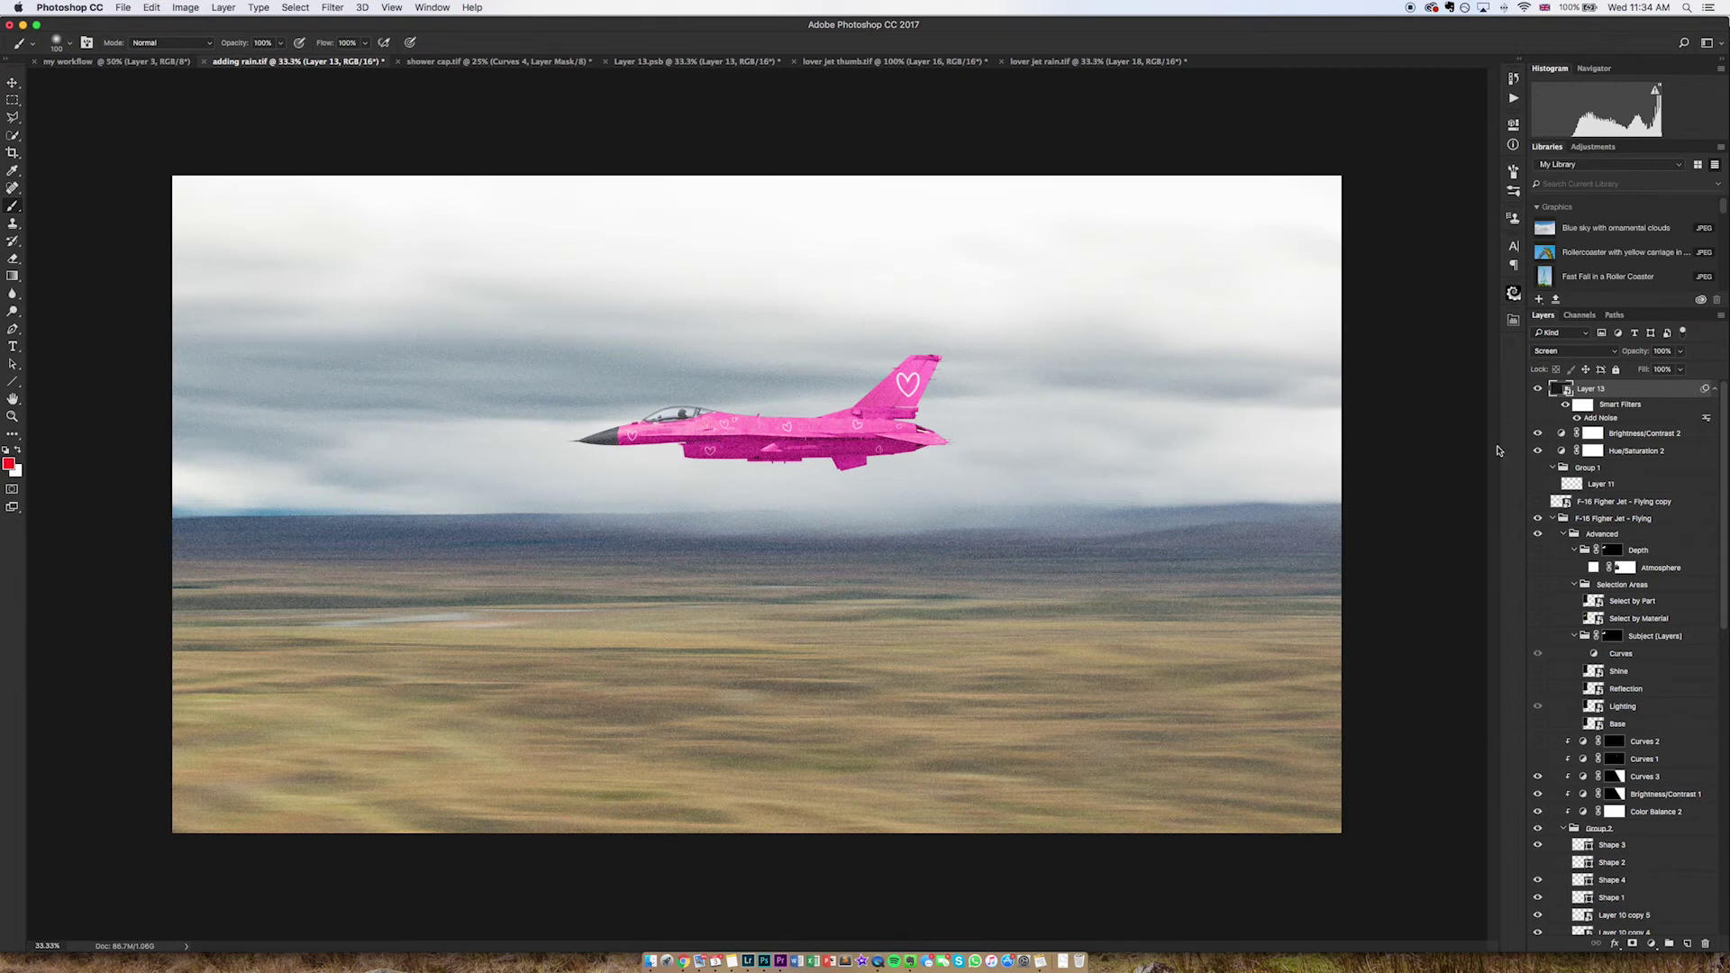
Apply a Motion Blur smart filter to the noise layer with an angle of about 60° and a distance of 50 pixels
{"action": "left_click", "coordinate": [333, 8]}
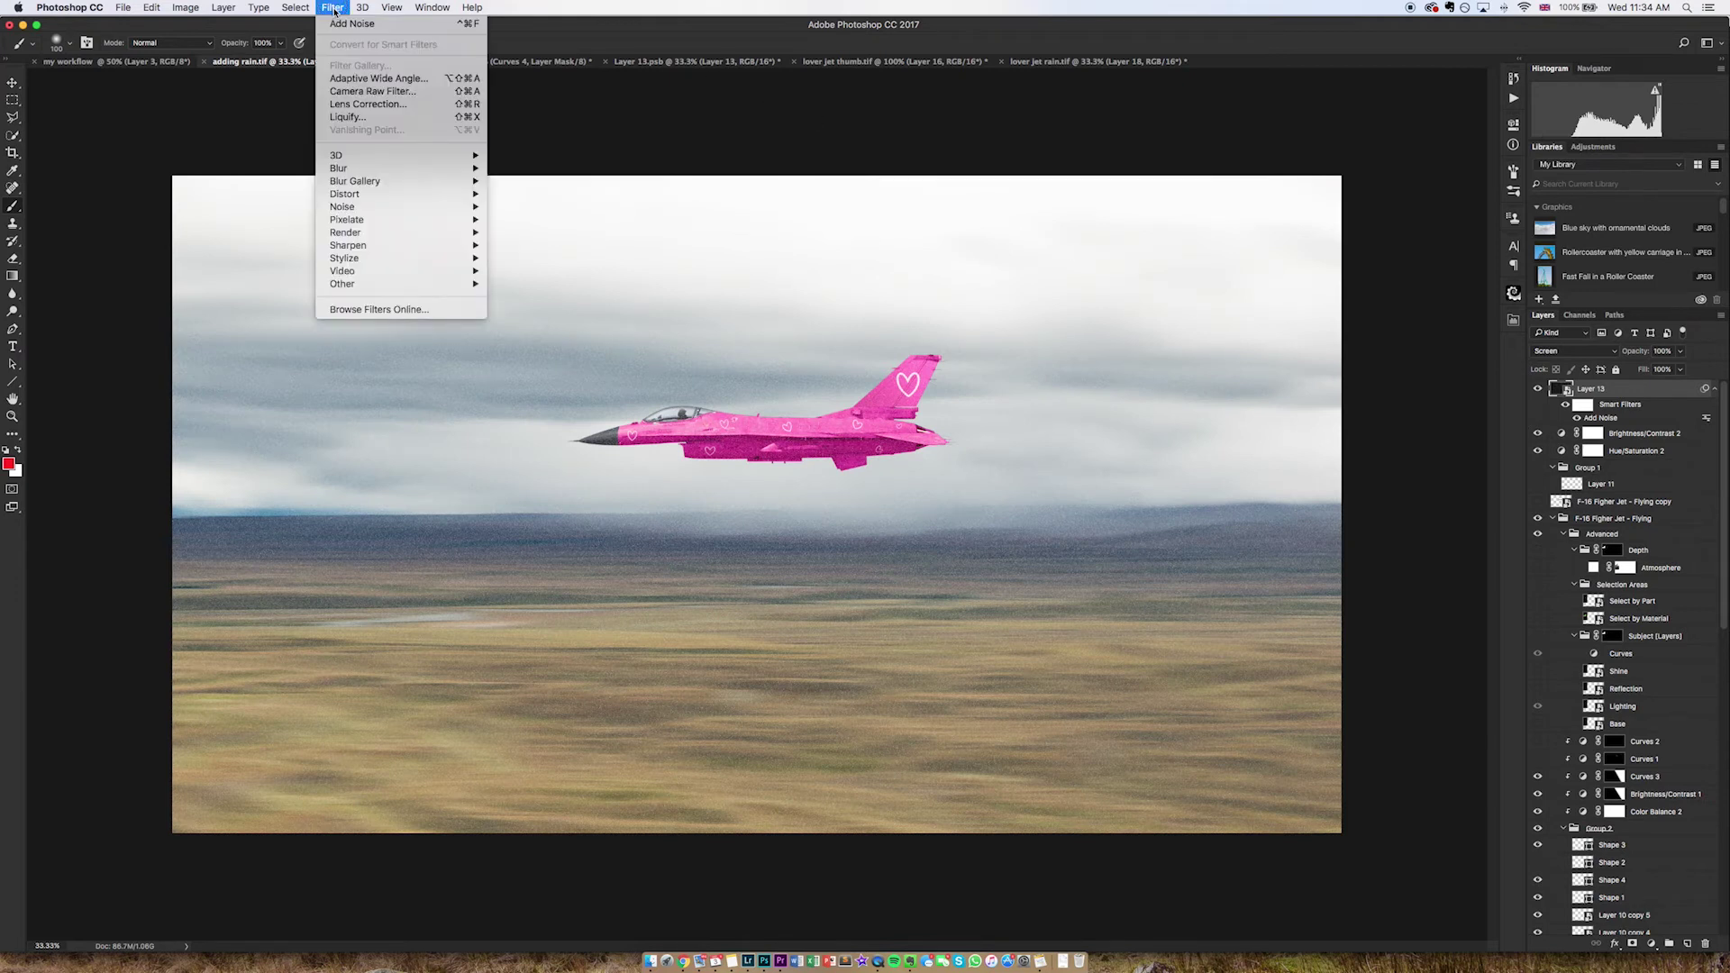
{"action": "mouse_move", "coordinate": [360, 169]}
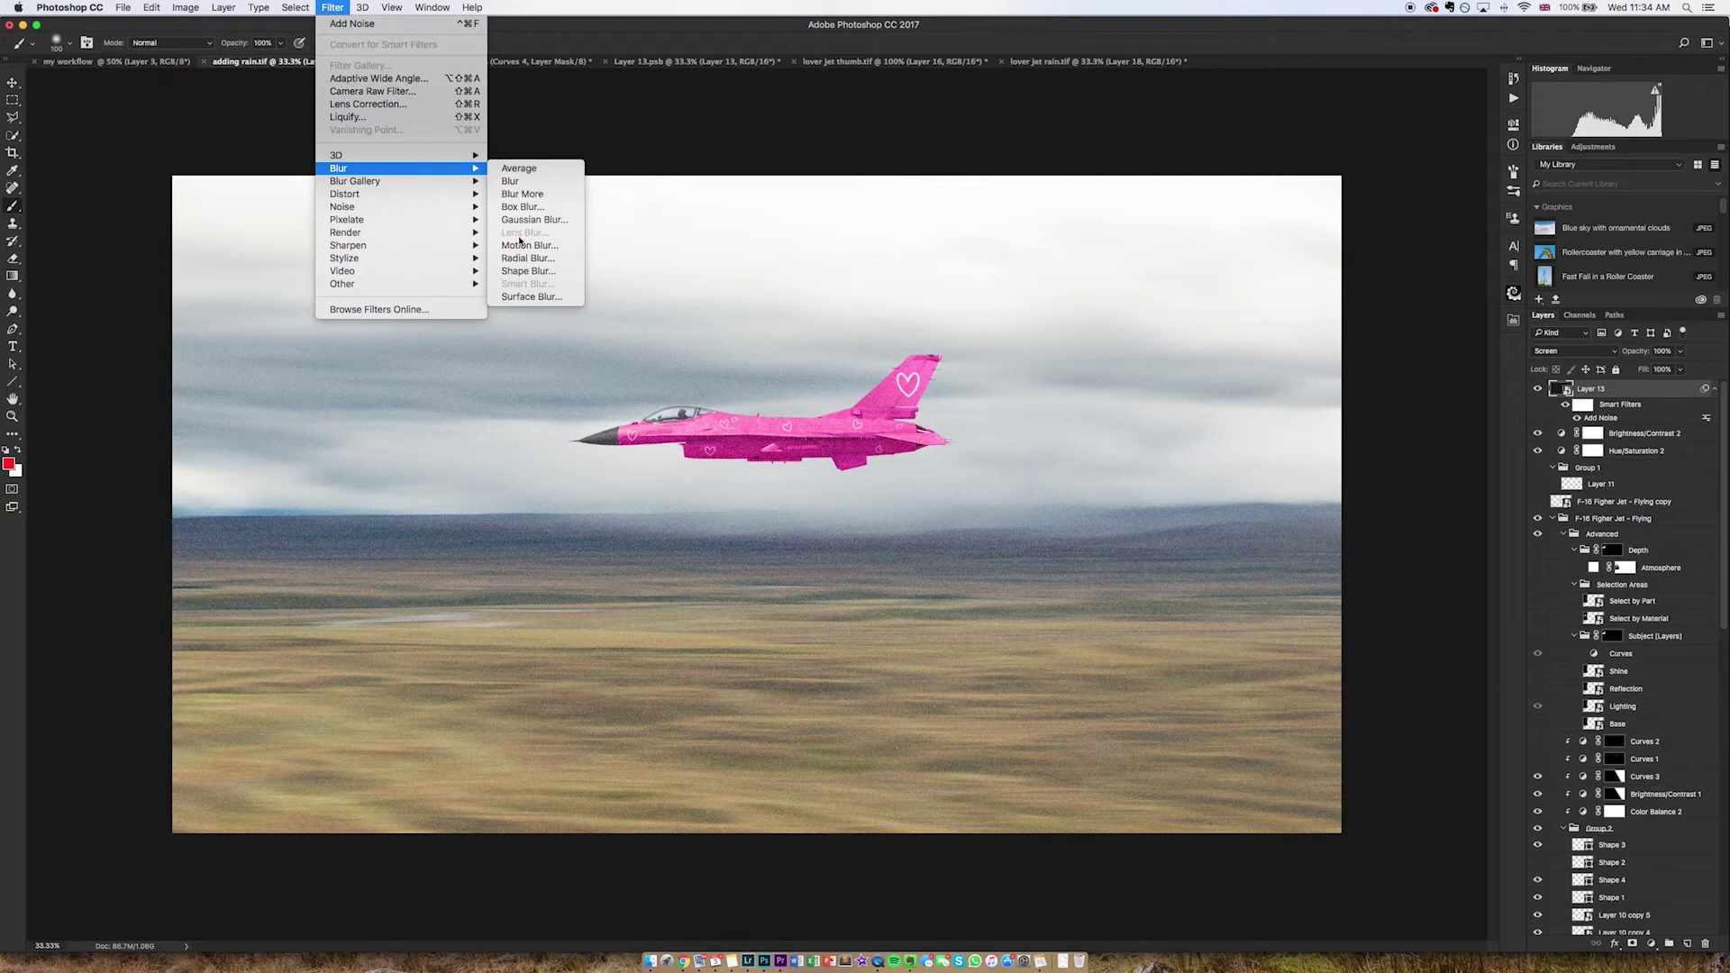
{"action": "left_click", "coordinate": [521, 244]}
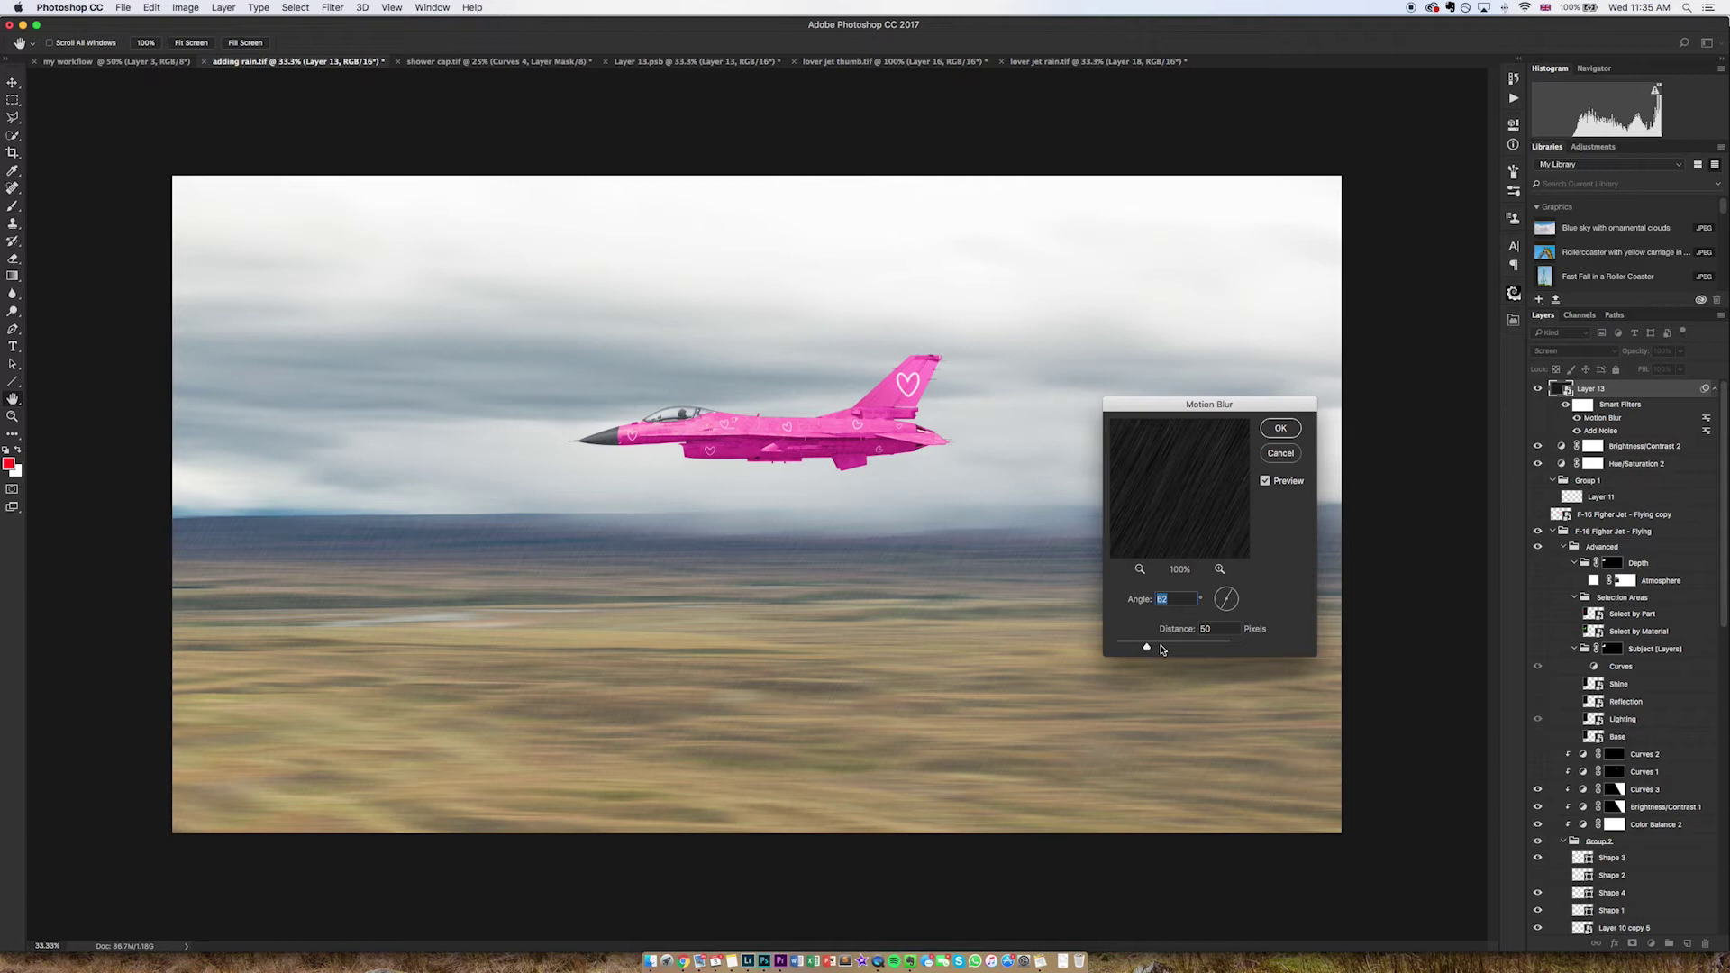
{"action": "left_click", "coordinate": [1280, 429]}
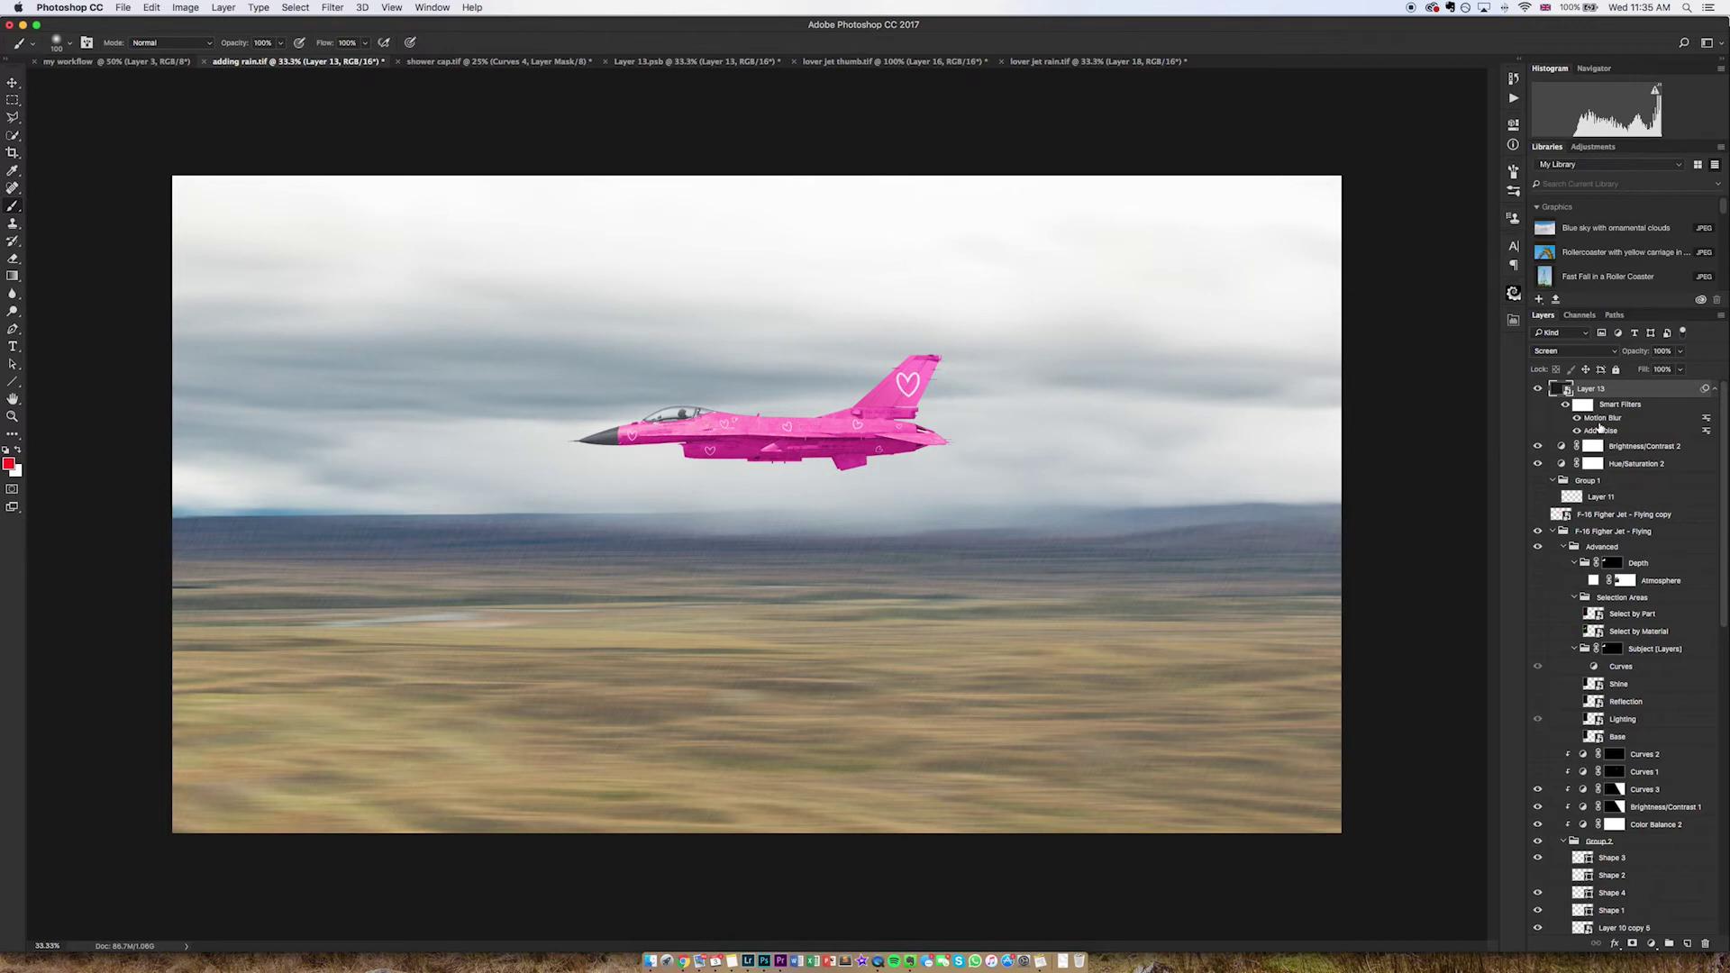
{"action": "double_click", "coordinate": [1603, 418]}
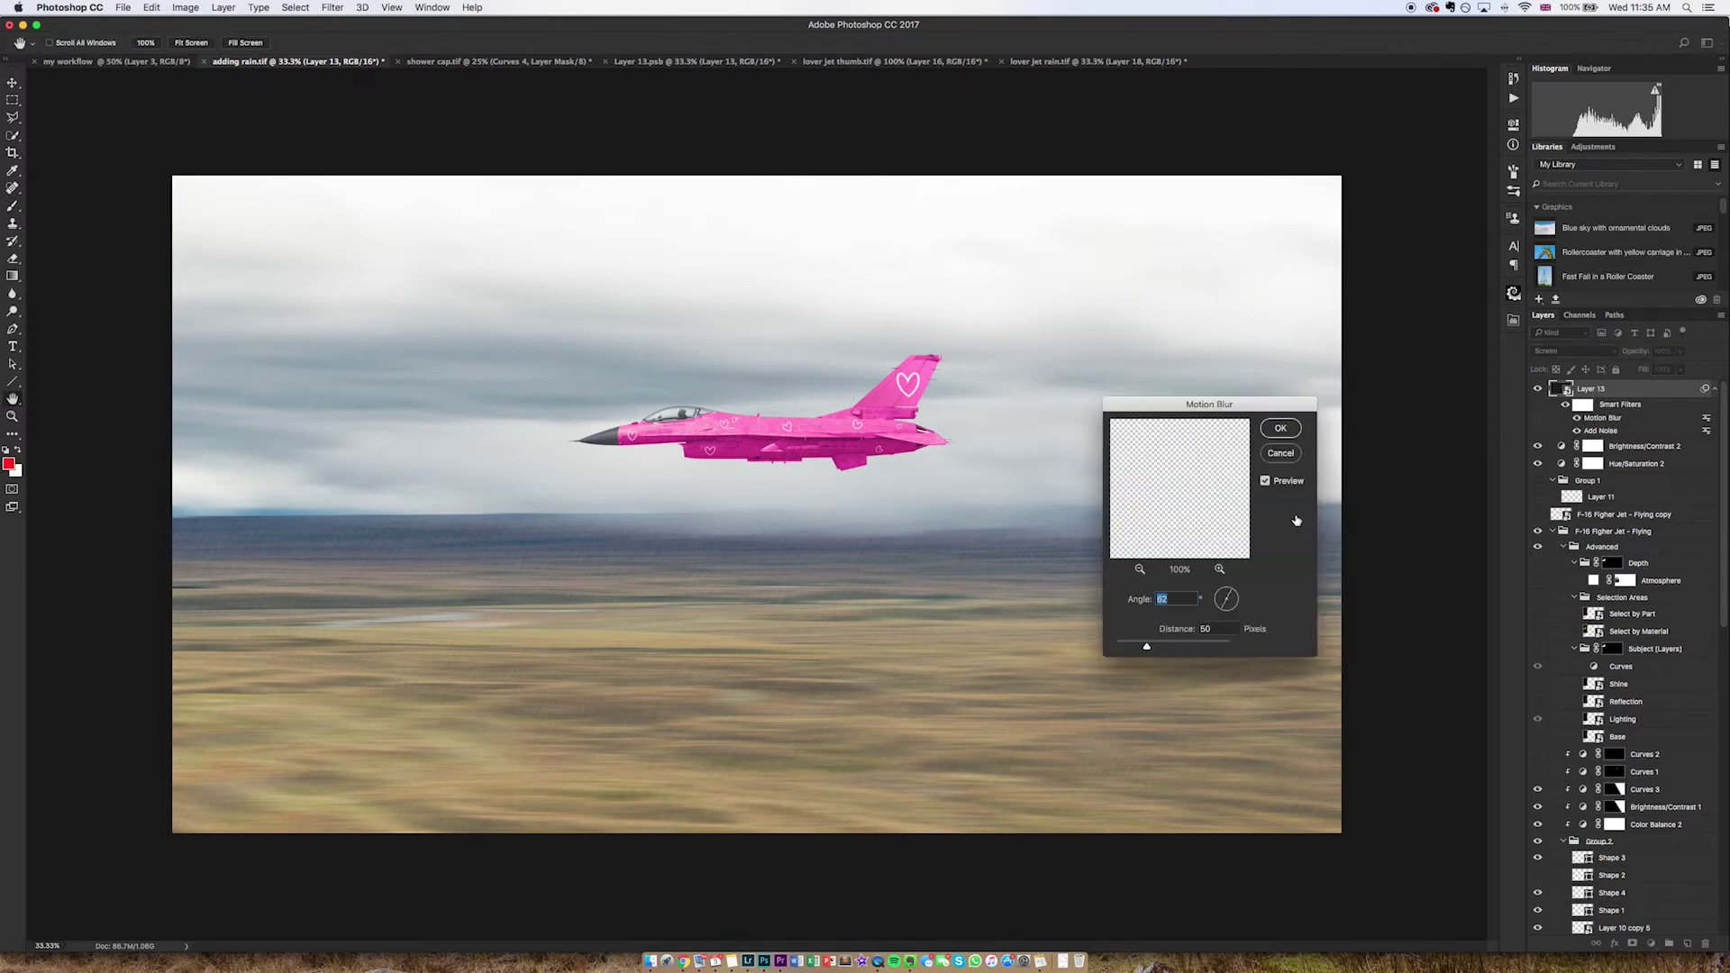
{"action": "left_click", "coordinate": [1280, 428]}
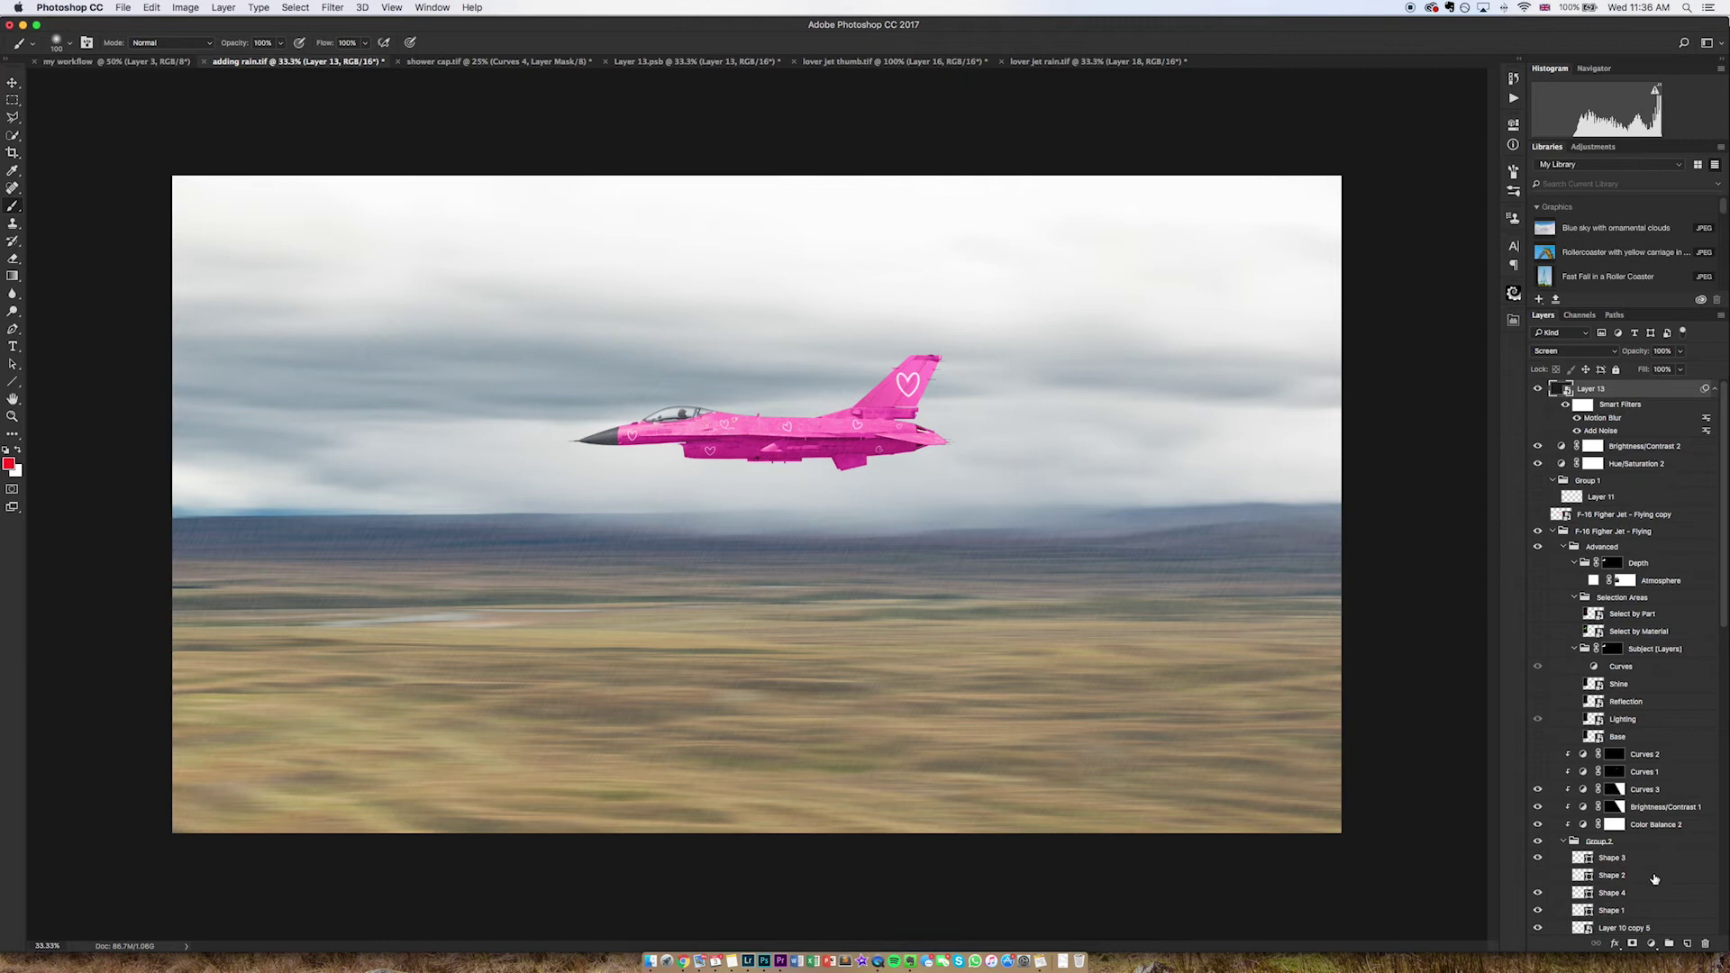
Add a Levels adjustment layer above Layer 13 and clip it to that layer
{"action": "left_click", "coordinate": [1653, 945]}
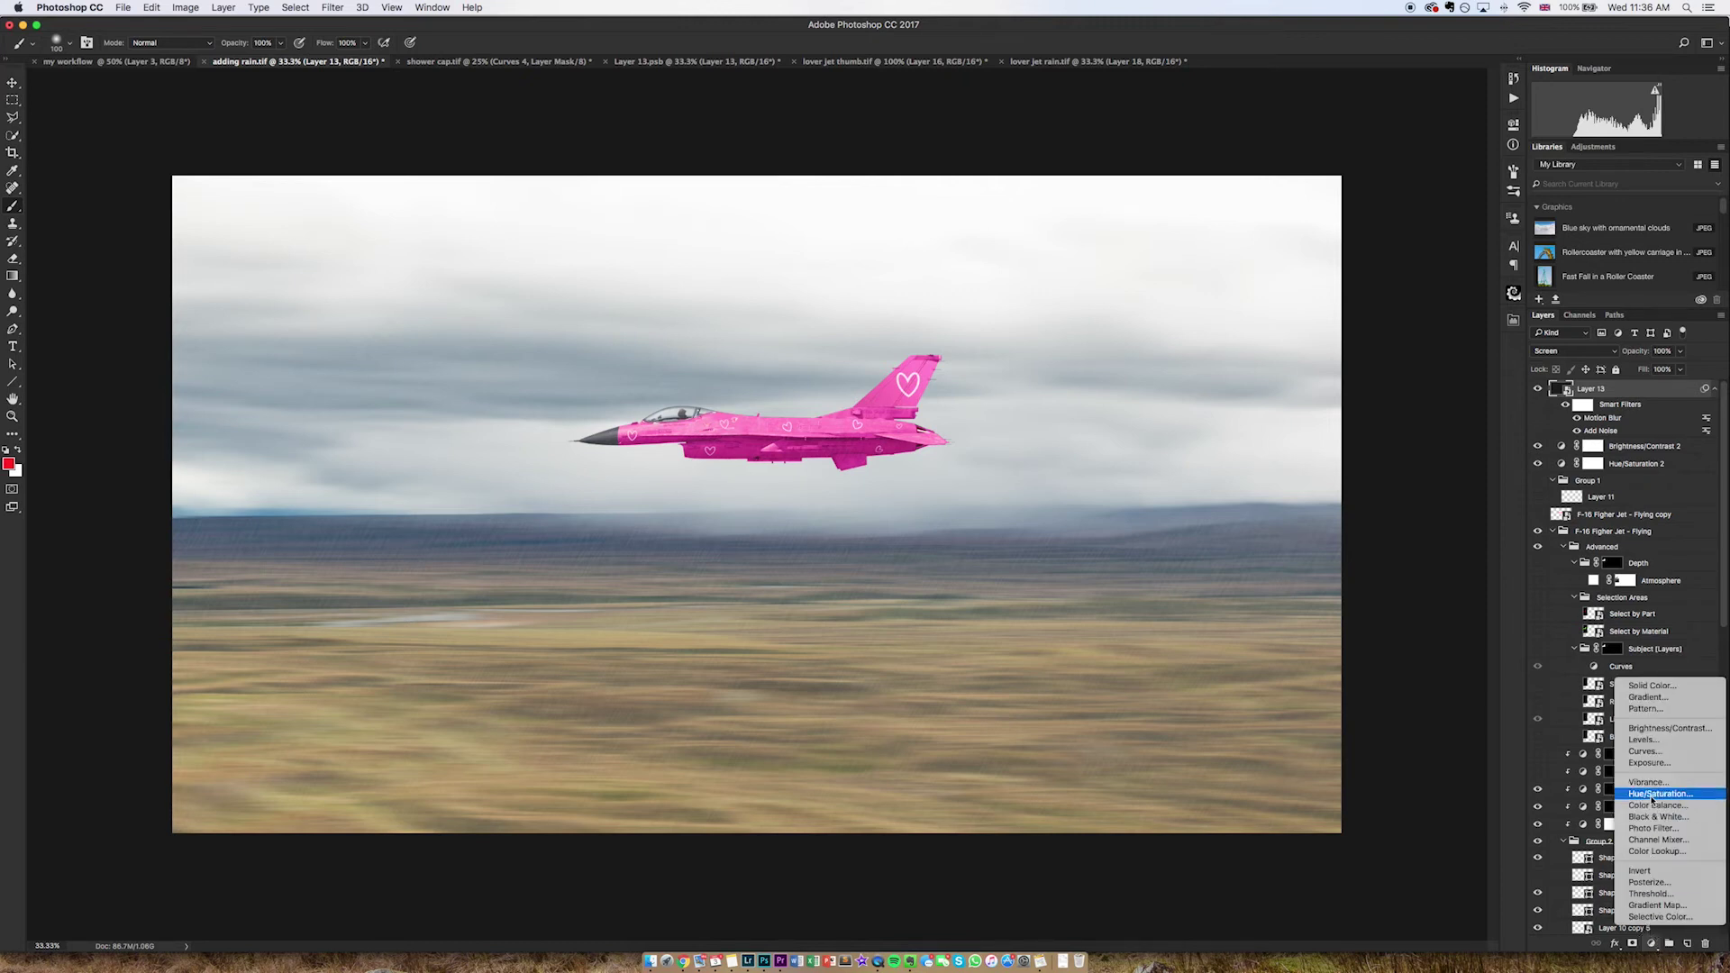
{"action": "left_click", "coordinate": [1655, 745]}
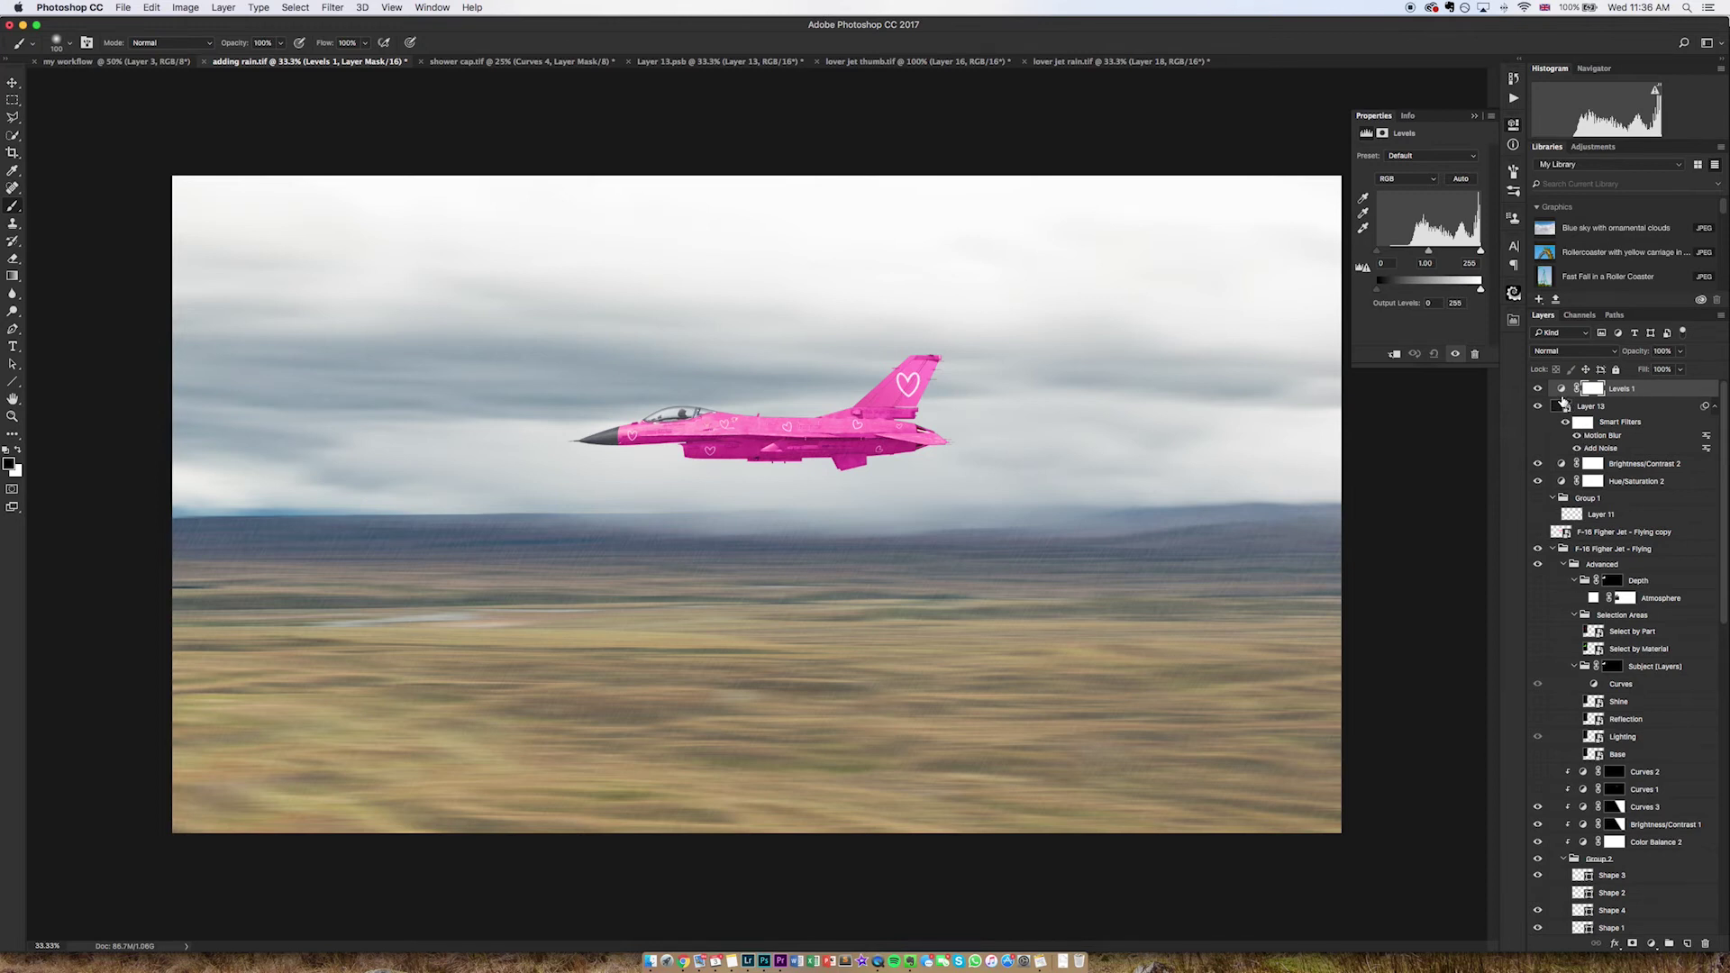
{"action": "left_click", "coordinate": [1564, 400], "text": "alt"}
{"action": "left_click", "coordinate": [1562, 396], "text": "alt"}
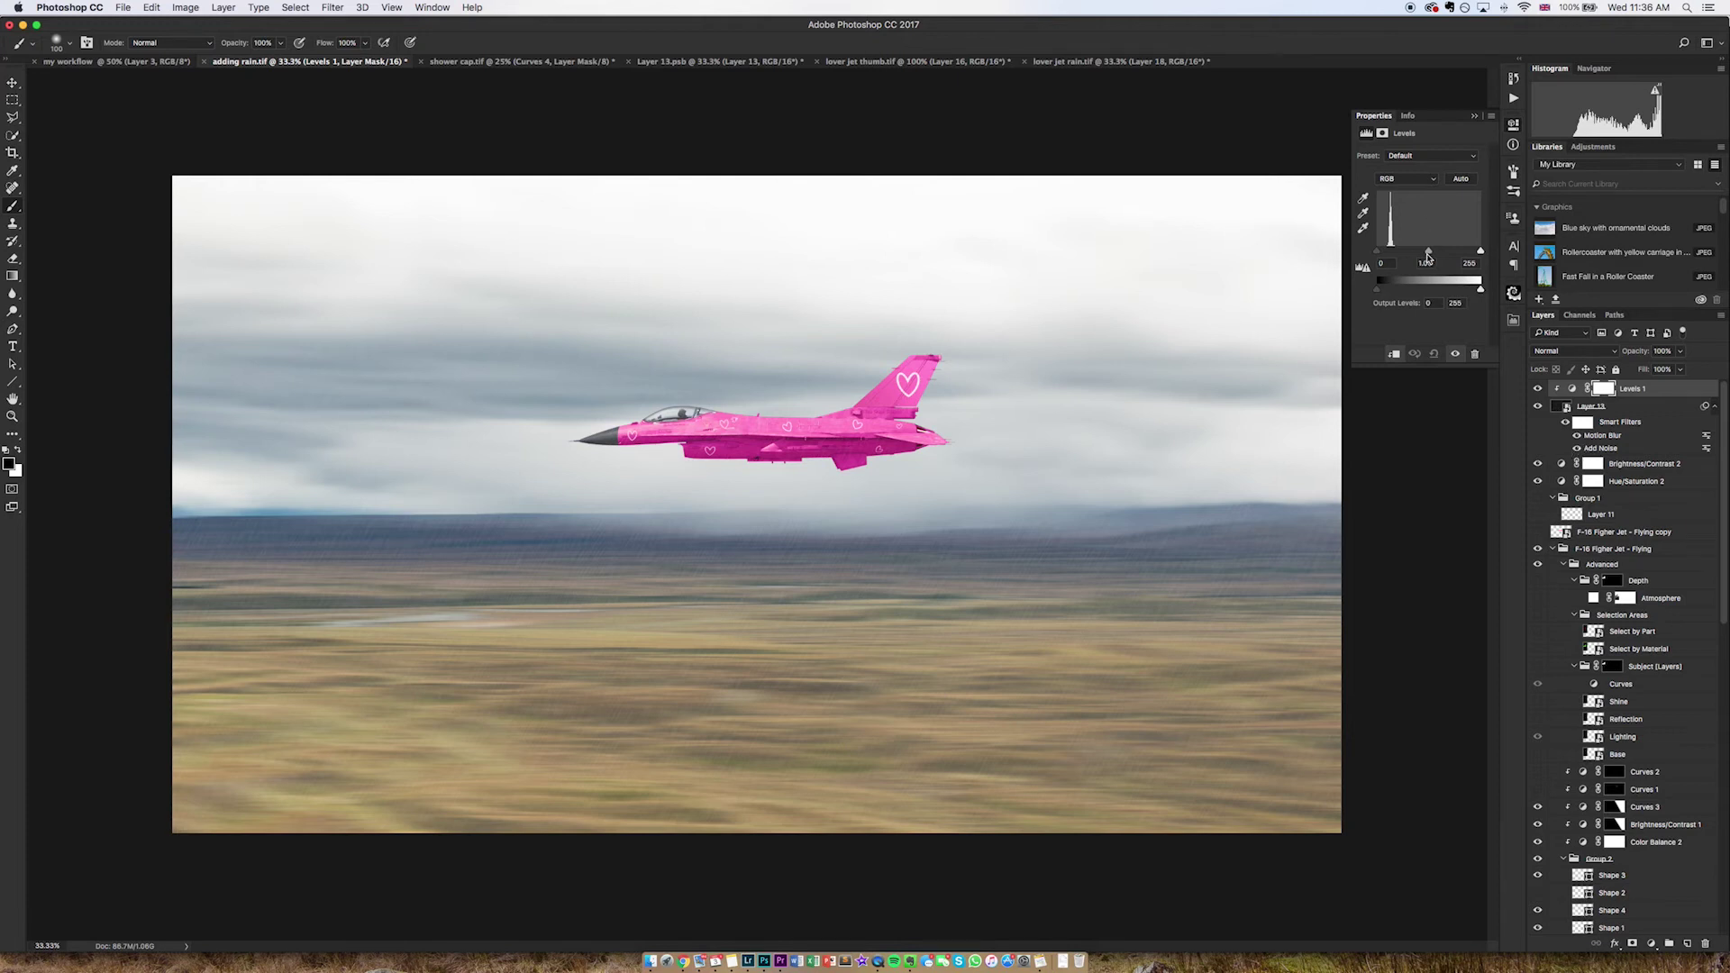
Adjust the input levels of the clipped Levels adjustment to increase the contrast of the rain streaks
{"action": "left_click", "coordinate": [1427, 253]}
{"action": "mouse_move", "coordinate": [1428, 253]}
{"action": "left_mouse_down"}
{"action": "mouse_move", "coordinate": [1388, 255]}
{"action": "mouse_move", "coordinate": [1429, 253]}
{"action": "left_mouse_up"}
{"action": "left_click", "coordinate": [1507, 474]}
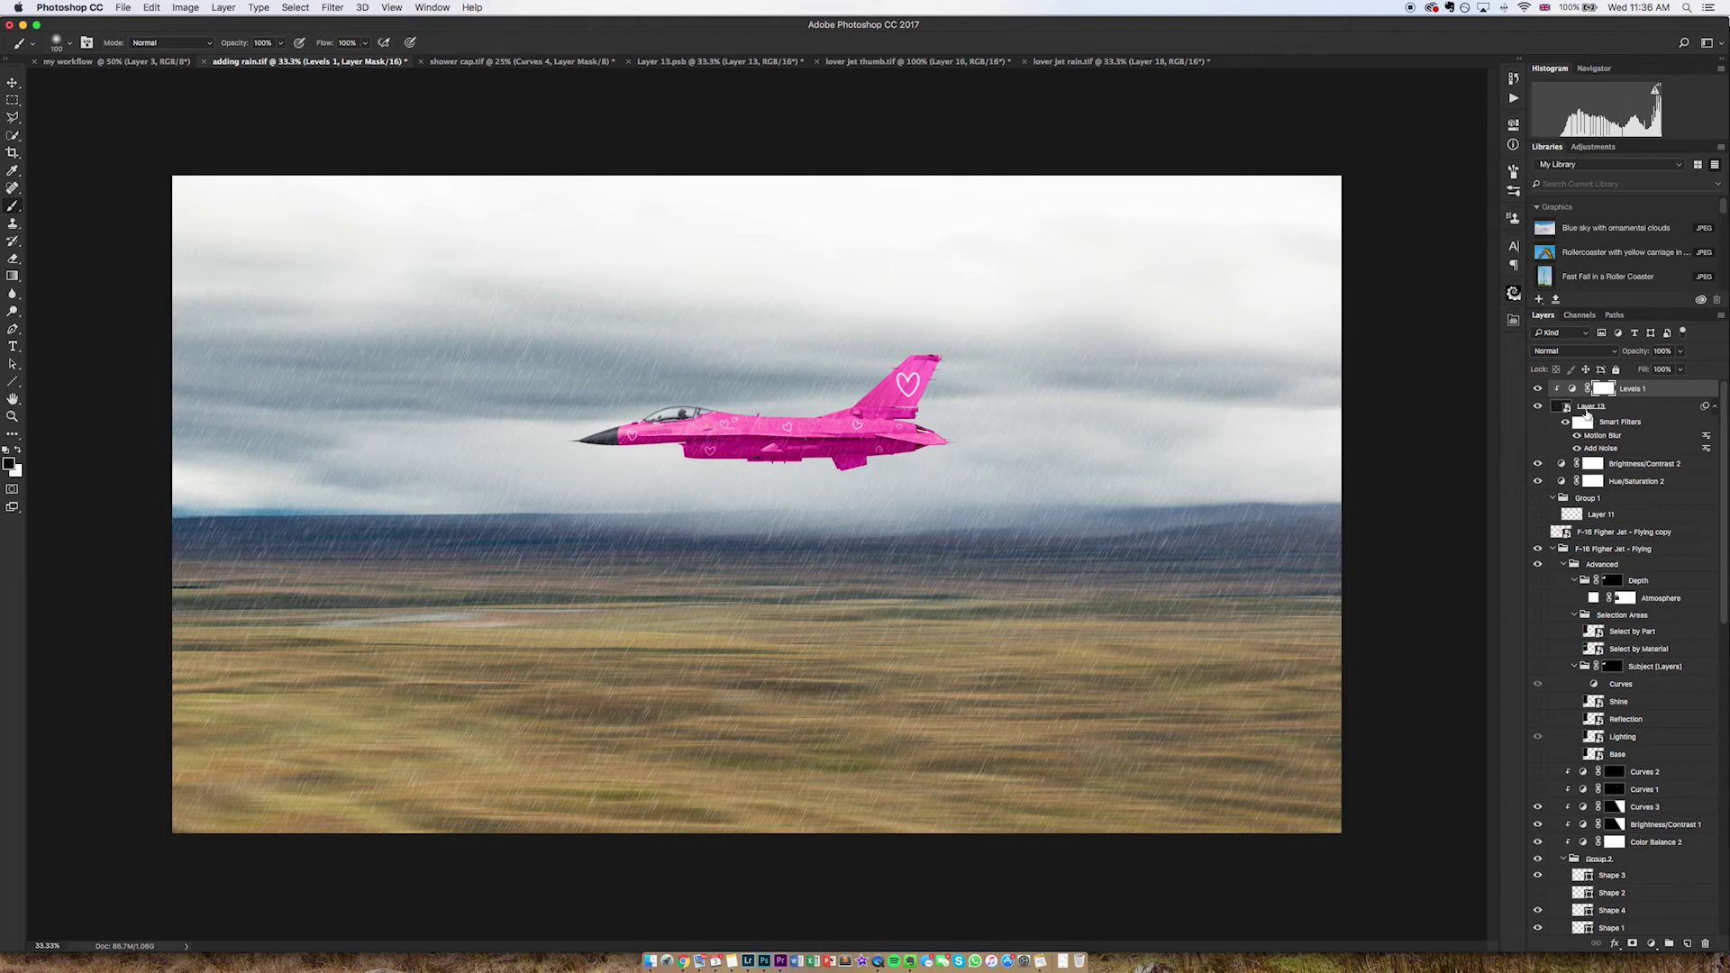
Apply a Gaussian Blur smart filter with a 0.3 pixel radius to Layer 13
{"action": "left_click", "coordinate": [1591, 407]}
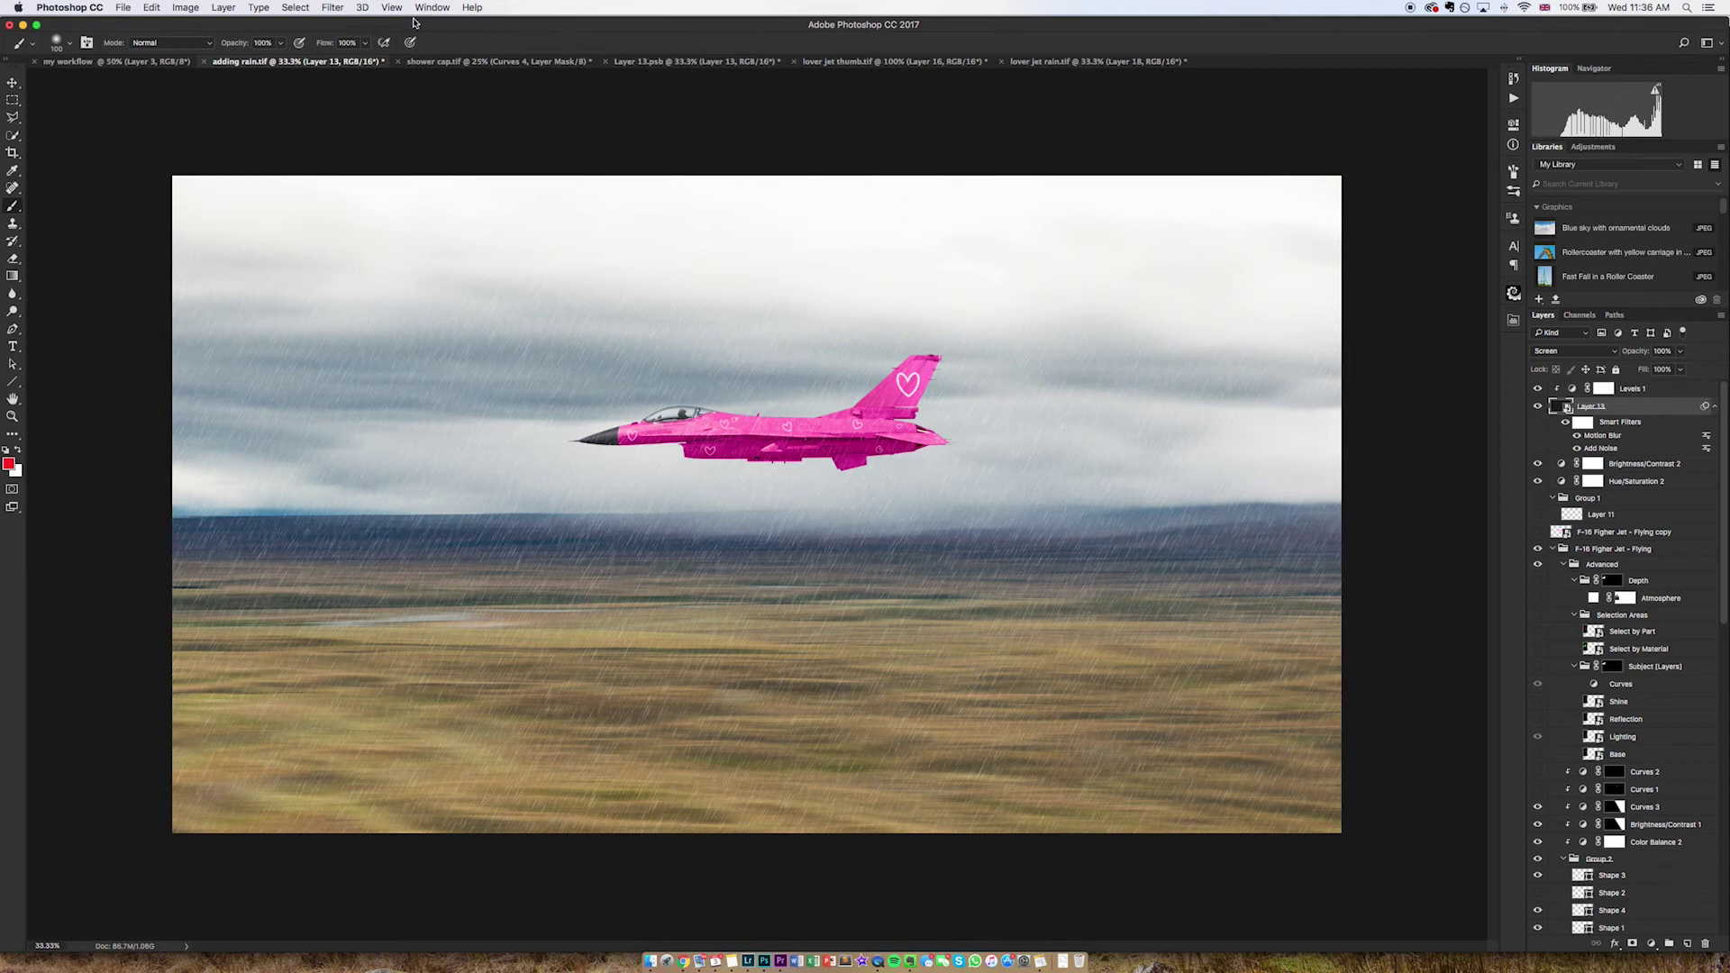
{"action": "left_click", "coordinate": [332, 8]}
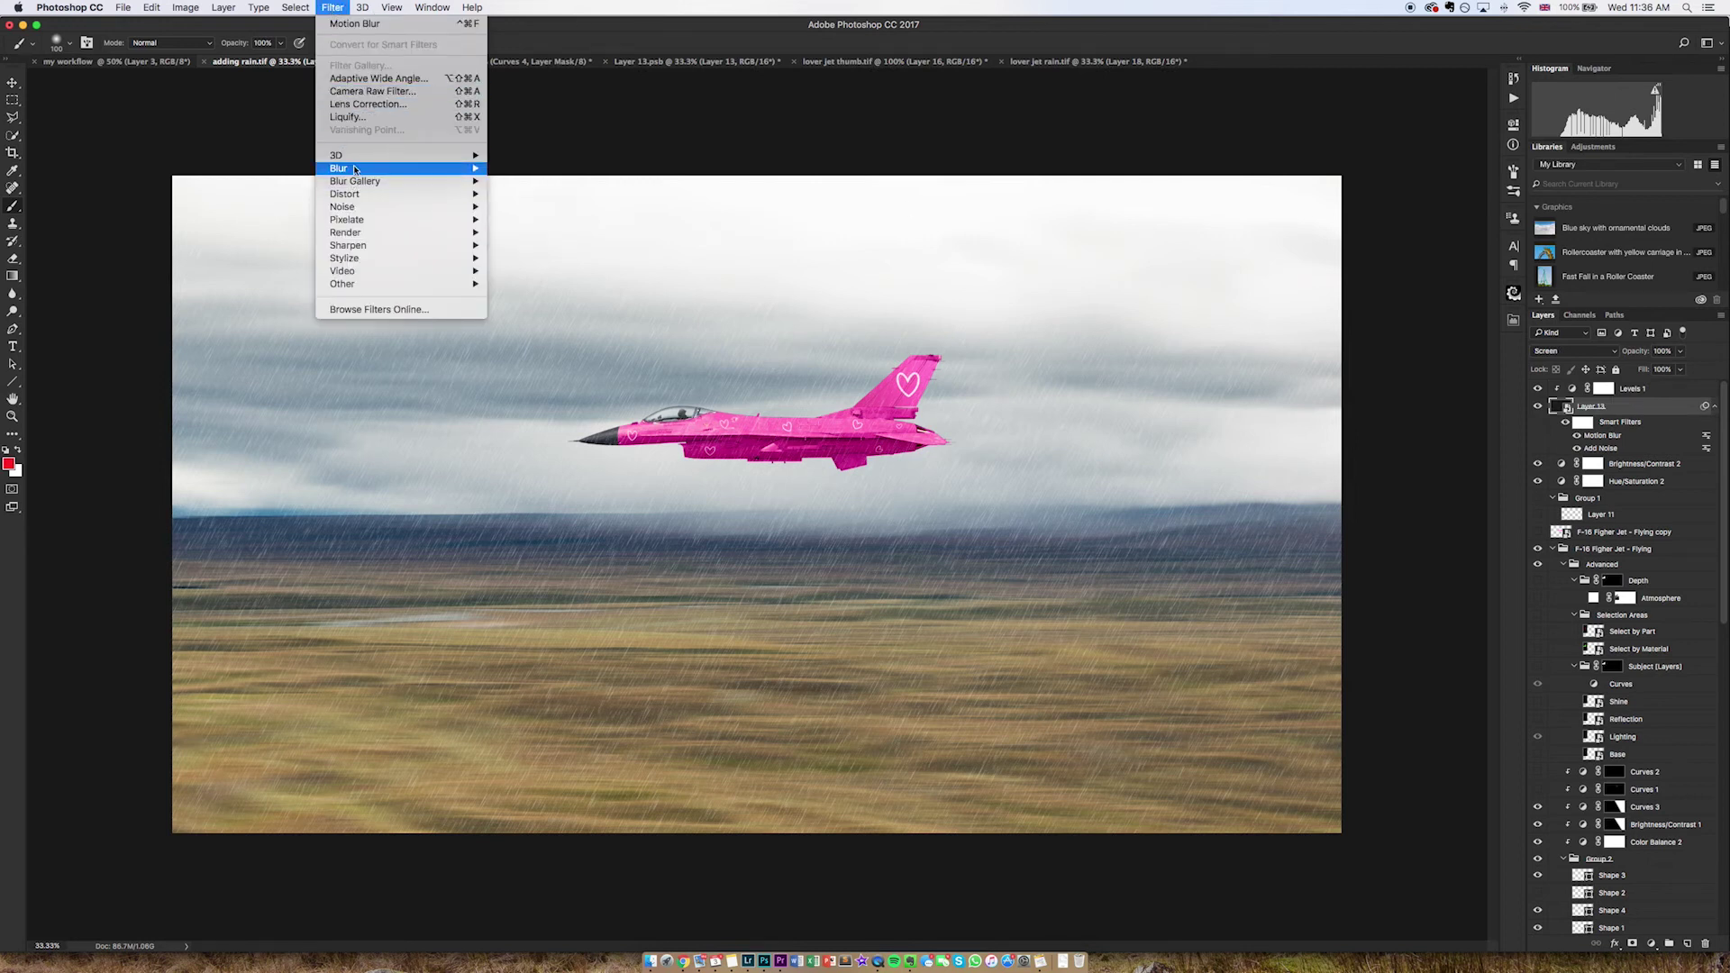
{"action": "mouse_move", "coordinate": [356, 170]}
{"action": "left_click", "coordinate": [527, 221]}
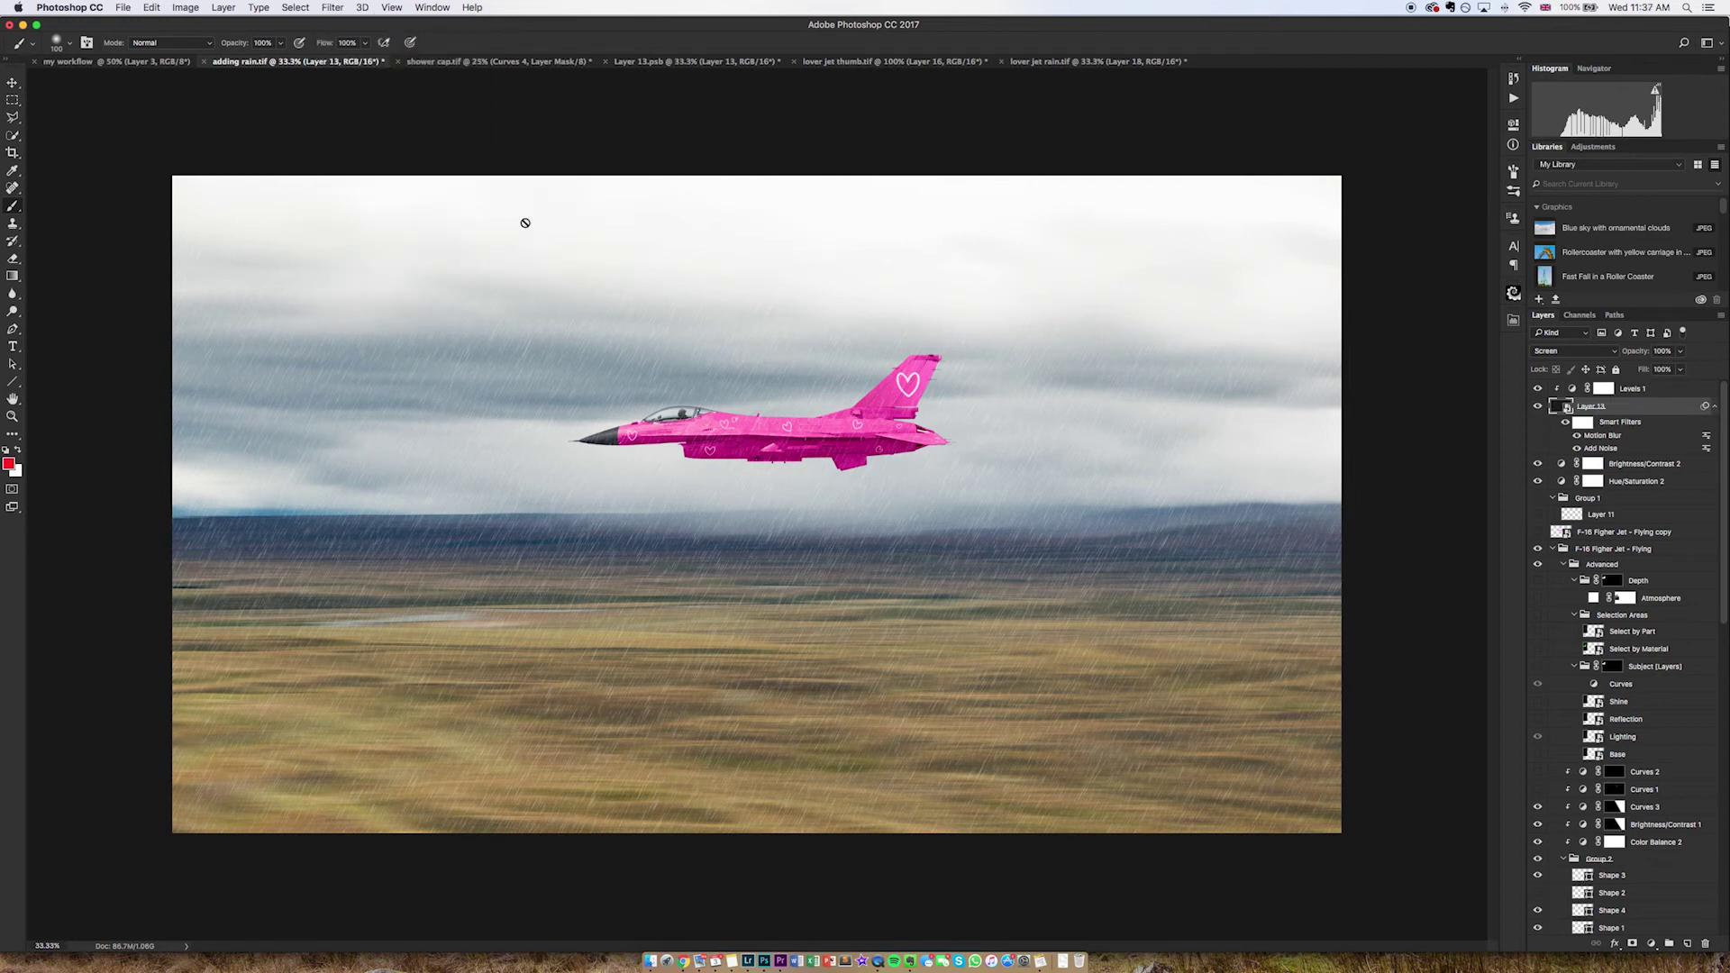
{"action": "left_click", "coordinate": [167, 304]}
{"action": "key", "text": "BackSpace"}
{"action": "type", "text": "3"}
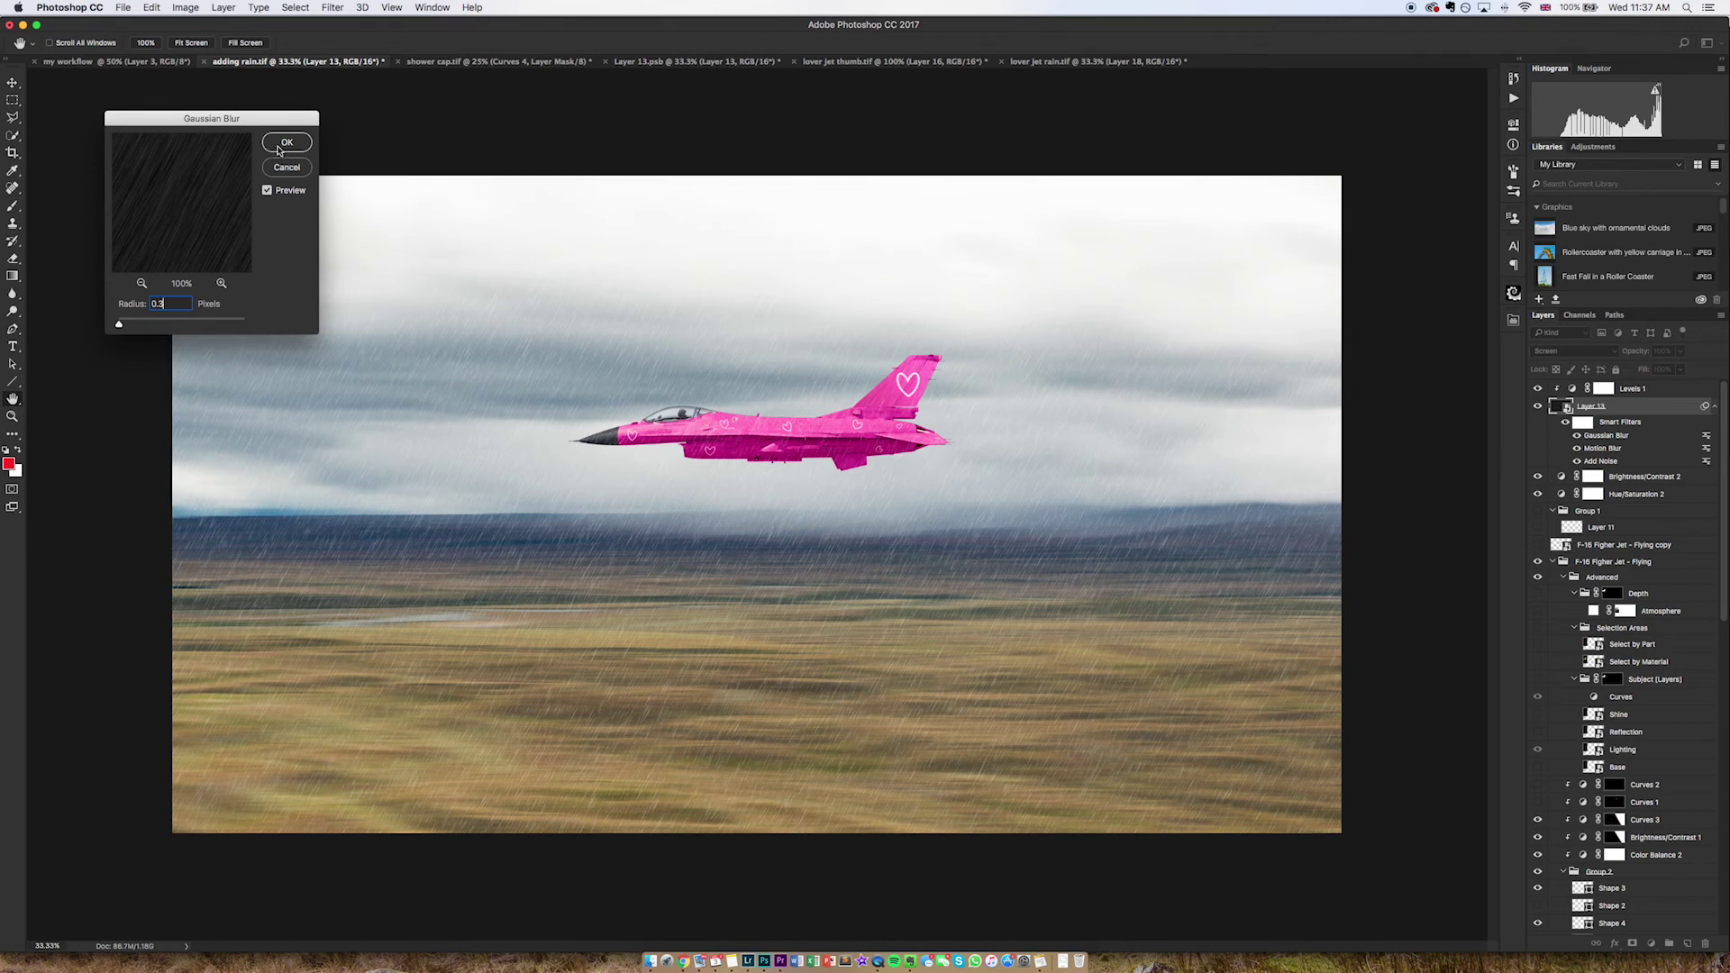
{"action": "left_click", "coordinate": [281, 147]}
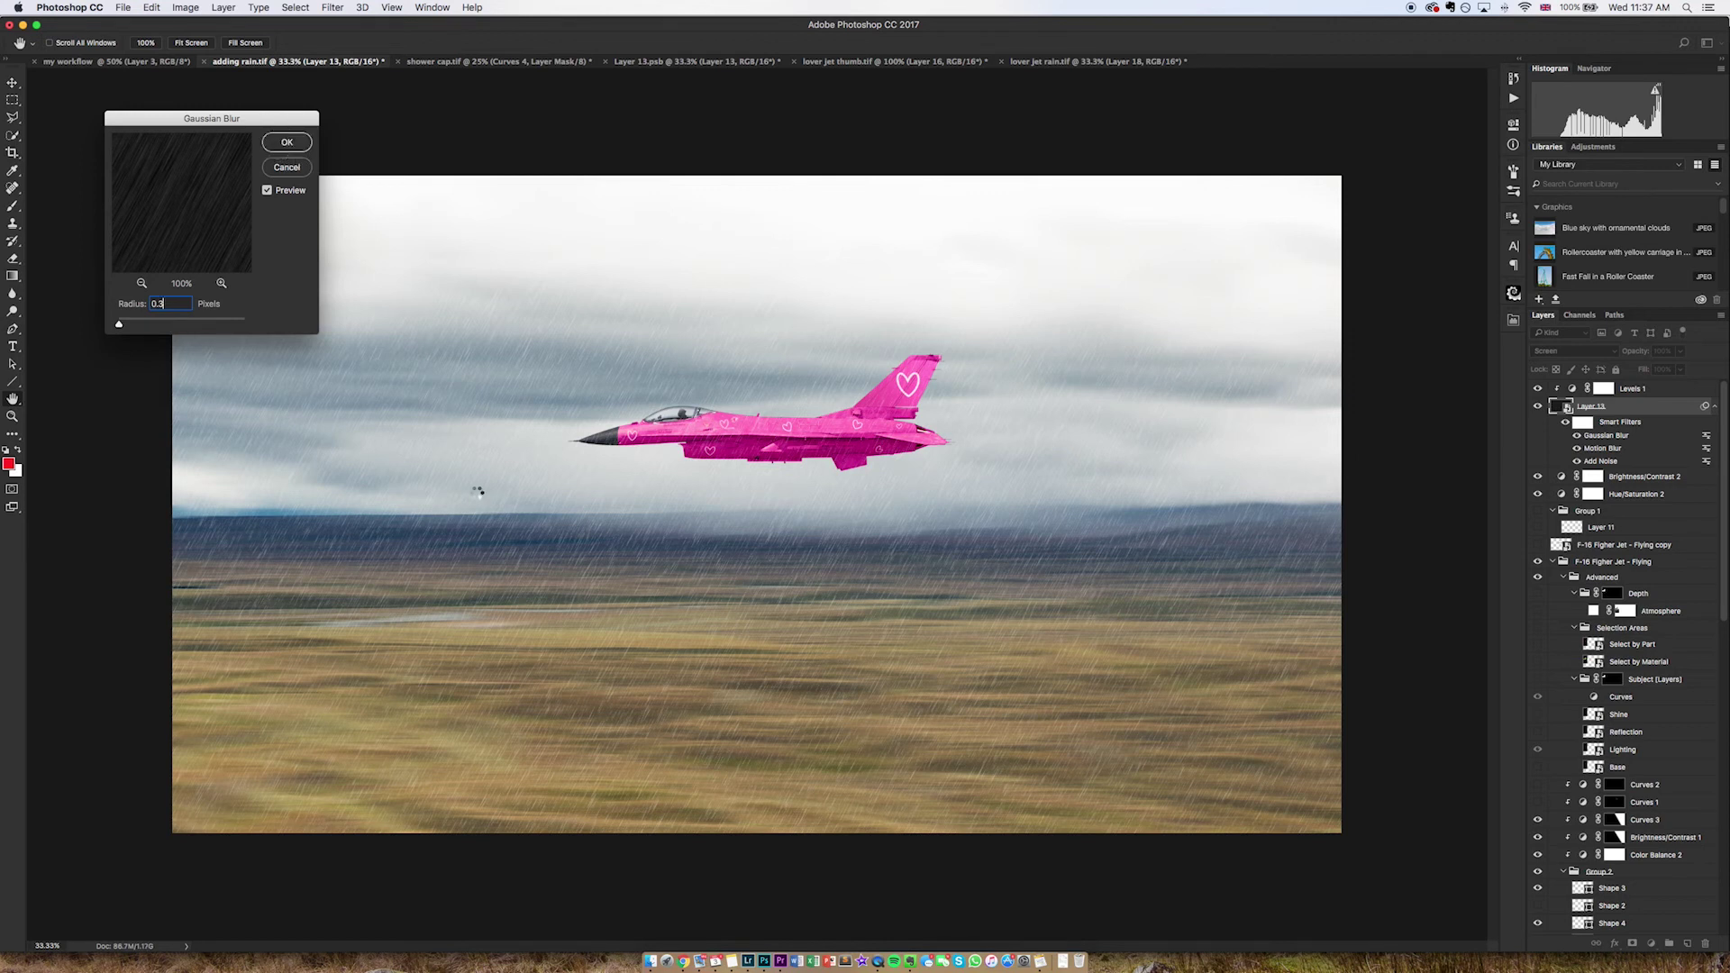